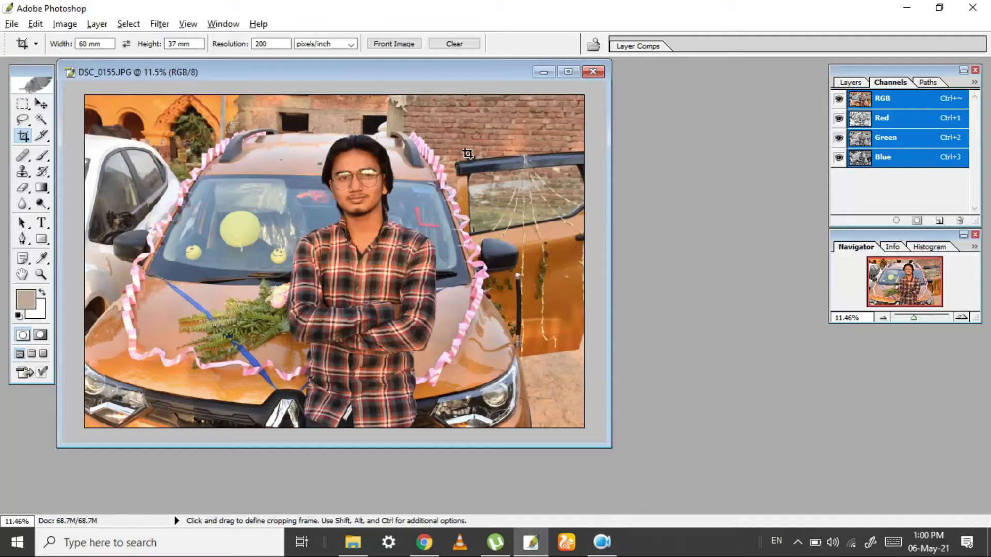
Crop the maximized photo to 7 in × 5 in at 600 ppi, excluding the right strip, and fit it on screen
left_click(570, 72)
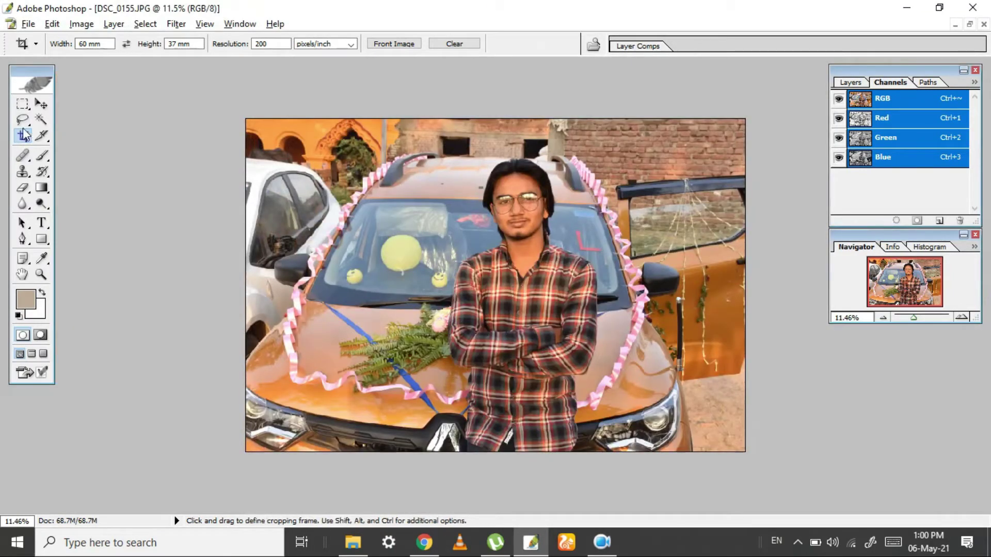
left_click(56, 44)
type("7 in")
key("Tab")
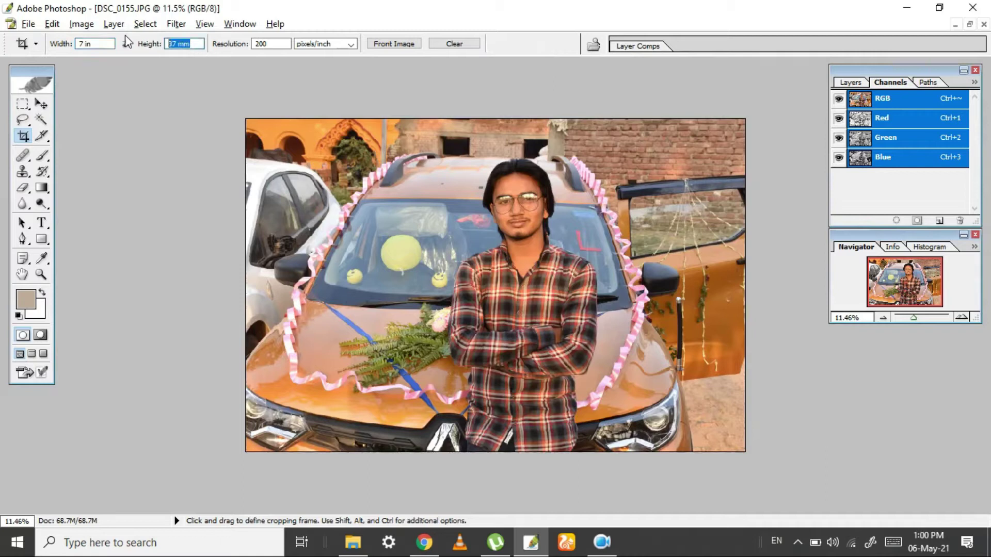
type("5 in")
key("Tab")
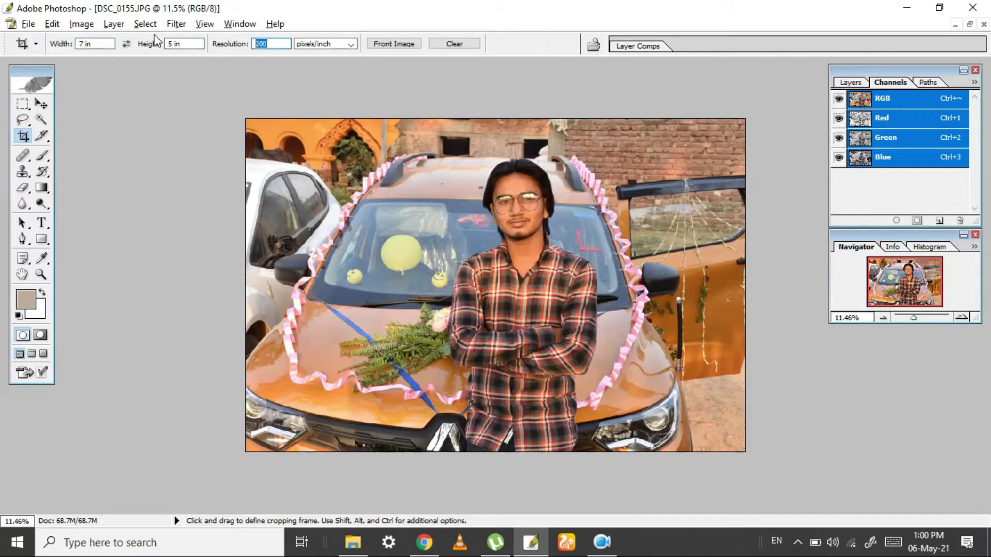
type("600")
left_click_drag(712, 452, 712, 452)
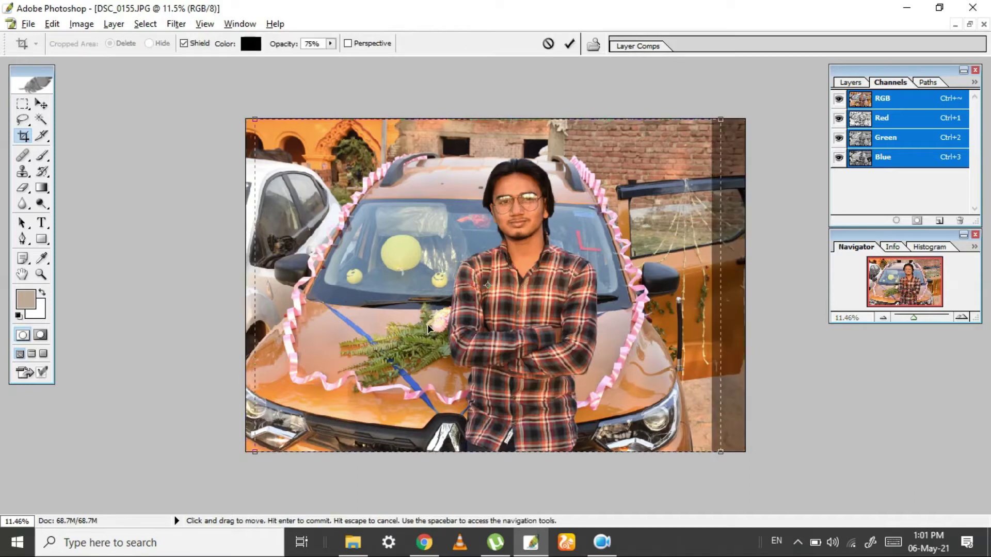
key("Return")
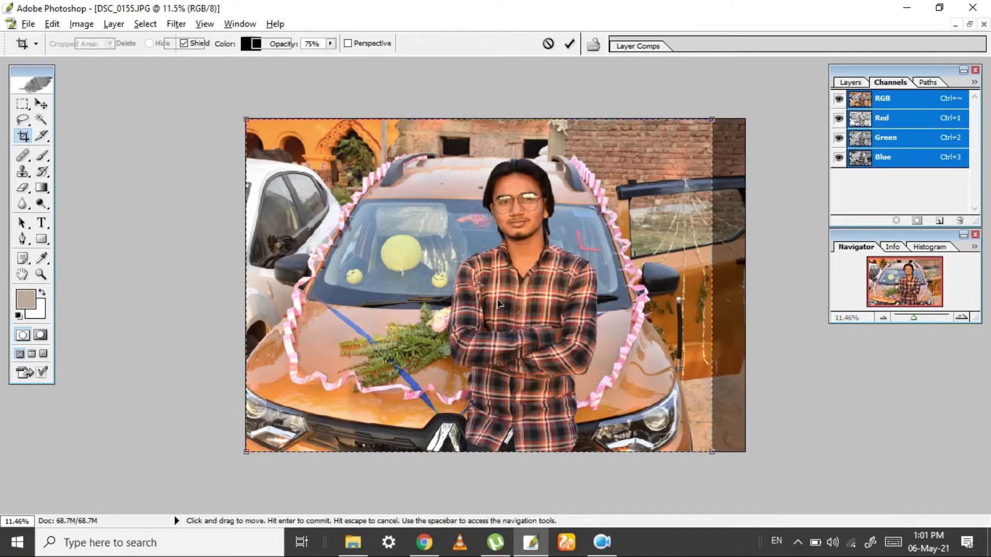
key("ctrl+0")
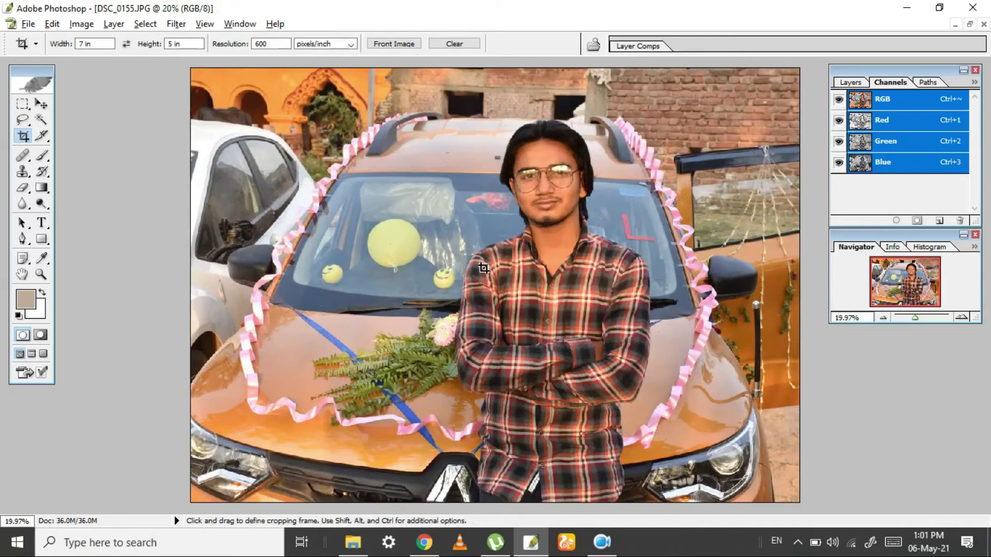
Apply a Levels adjustment with the black input point raised to 7
left_click(436, 189, "ctrl")
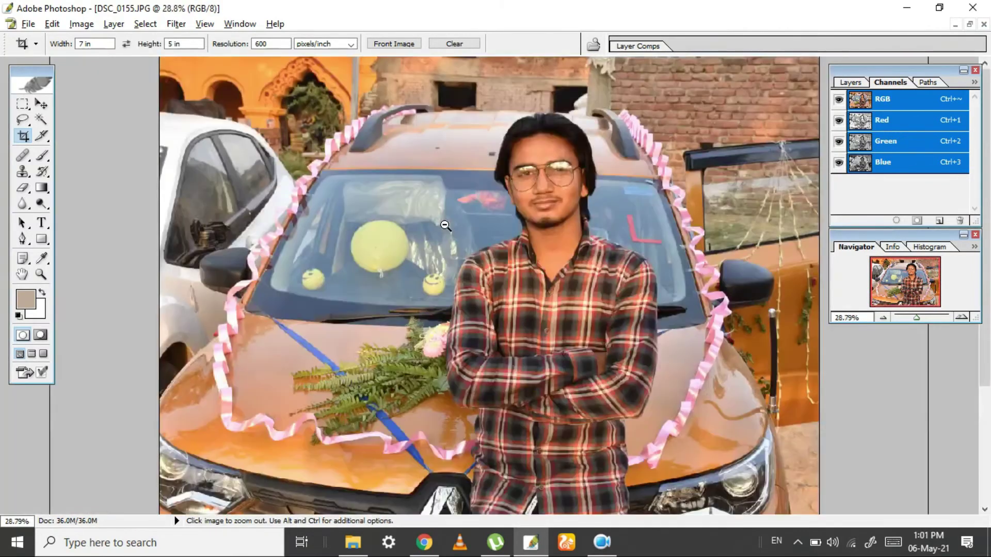
left_click(444, 225, "ctrl+alt")
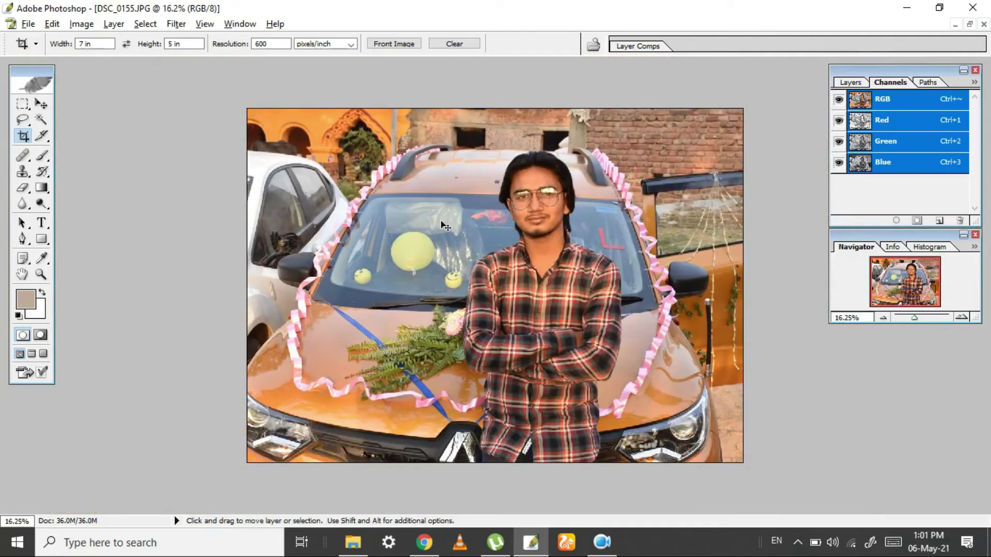
key("ctrl+l")
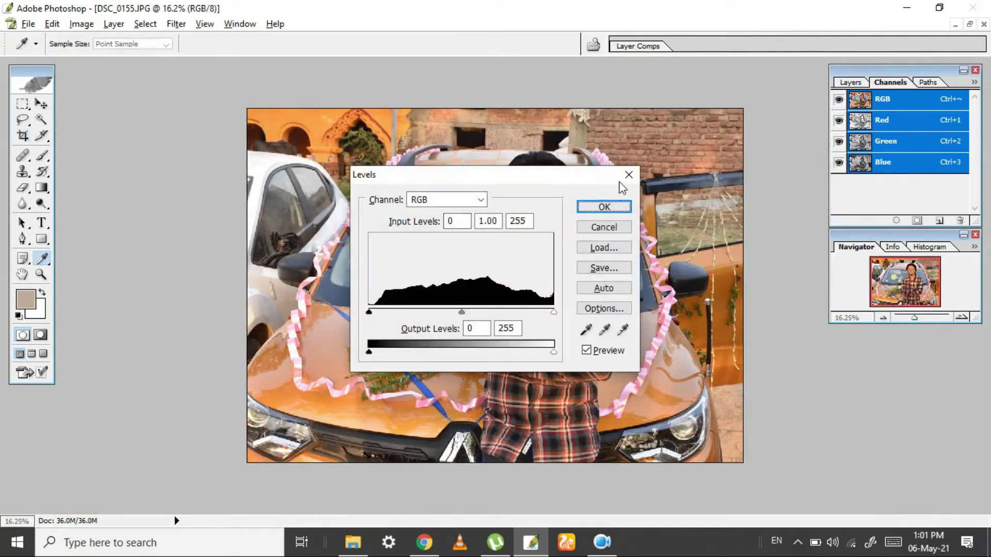
left_click(629, 174)
left_click(51, 24)
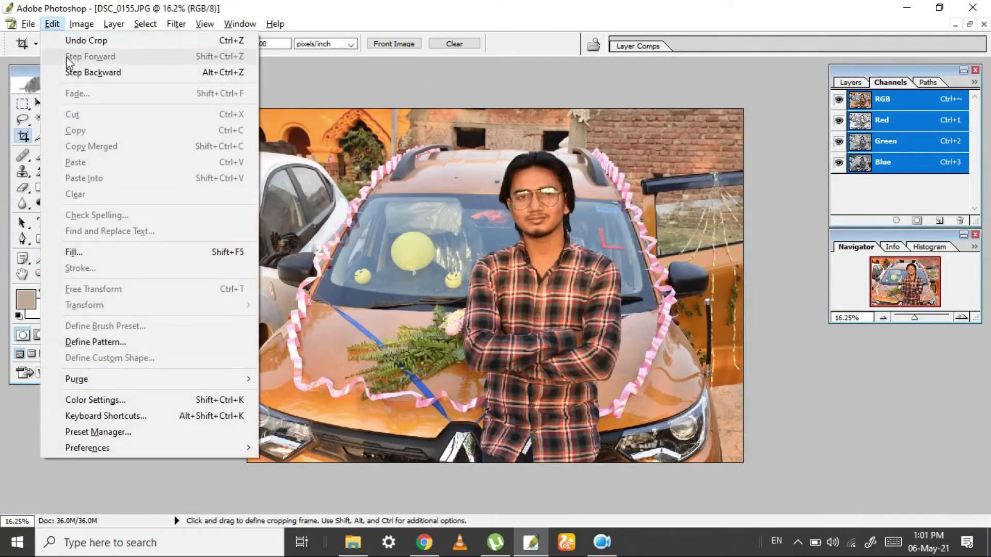
mouse_move(115, 61)
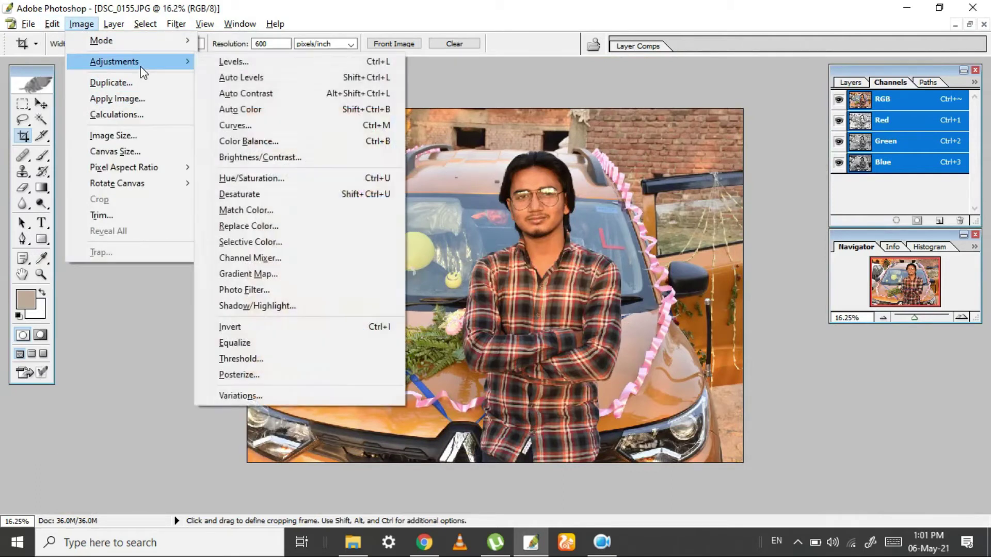
left_click(258, 60)
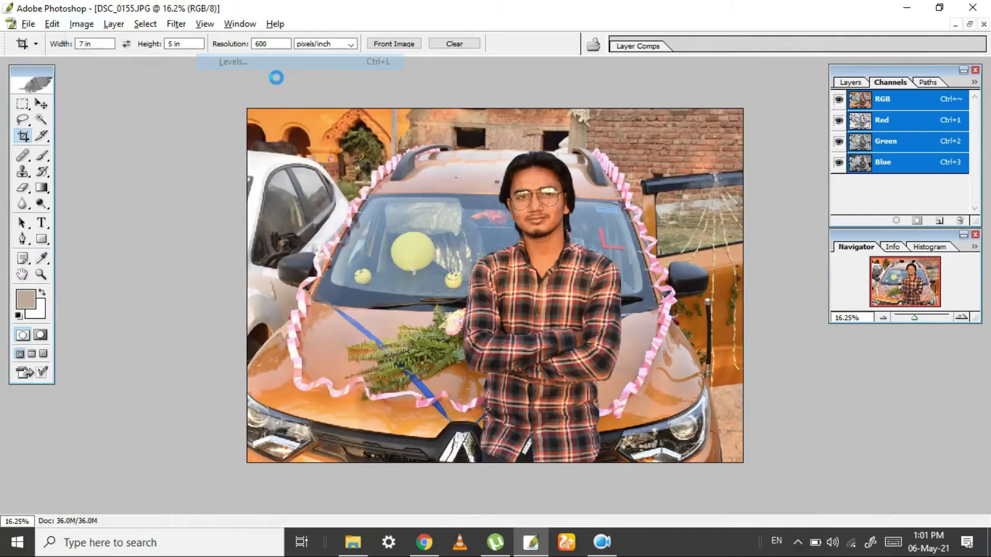
left_click_drag(522, 175, 881, 72)
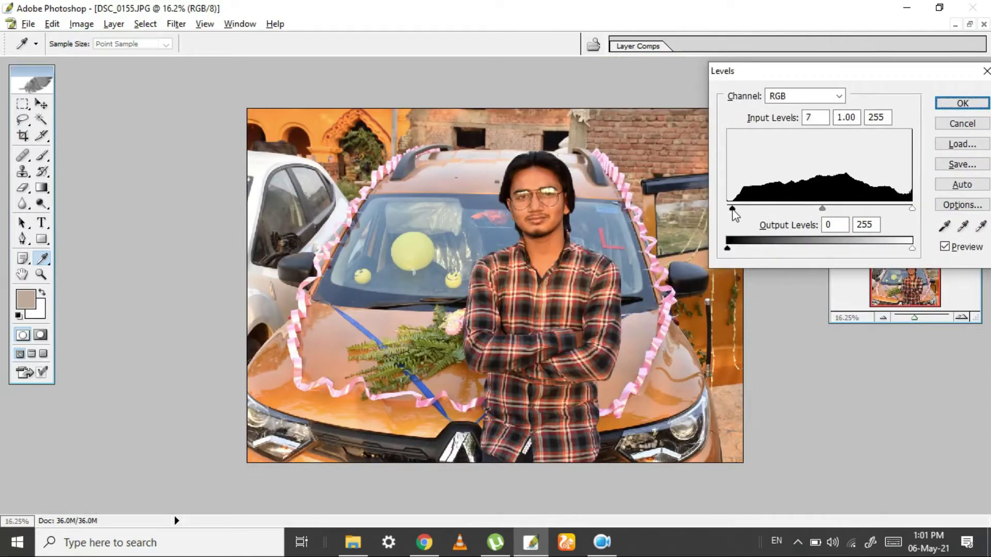
left_click(962, 103)
left_click(22, 136)
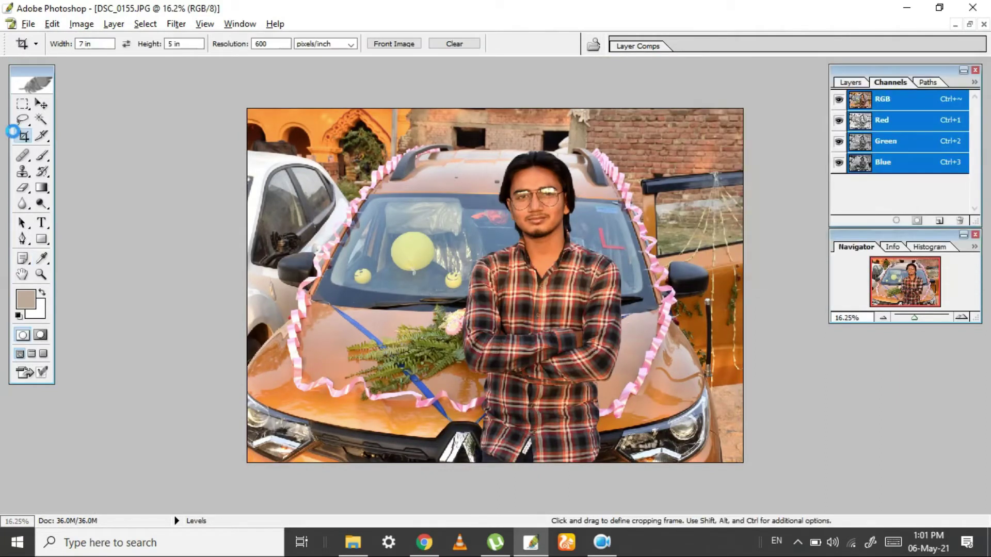
Apply Color Balance to the midtones at −3 cyan/red, 0, +8 yellow/blue
left_click(81, 24)
mouse_move(114, 61)
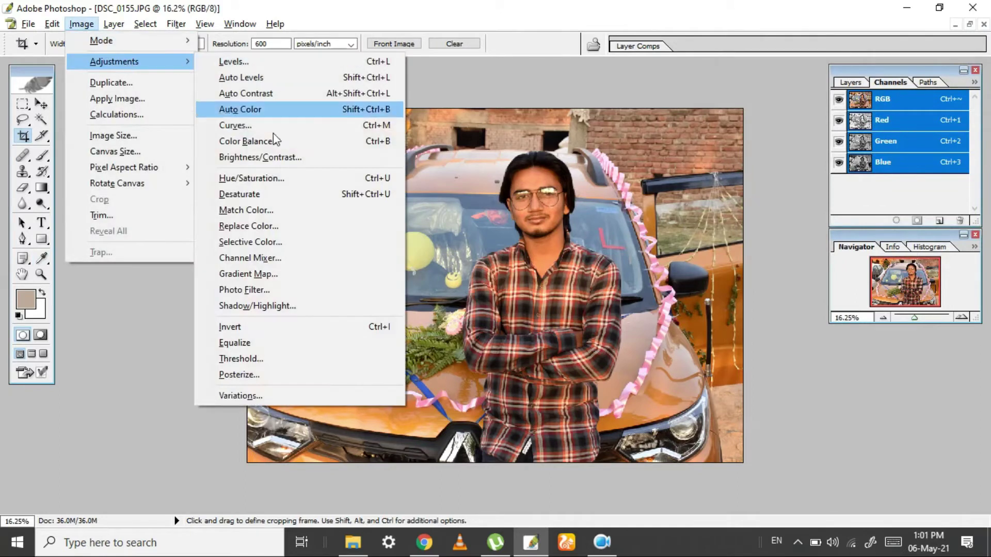
left_click(266, 141)
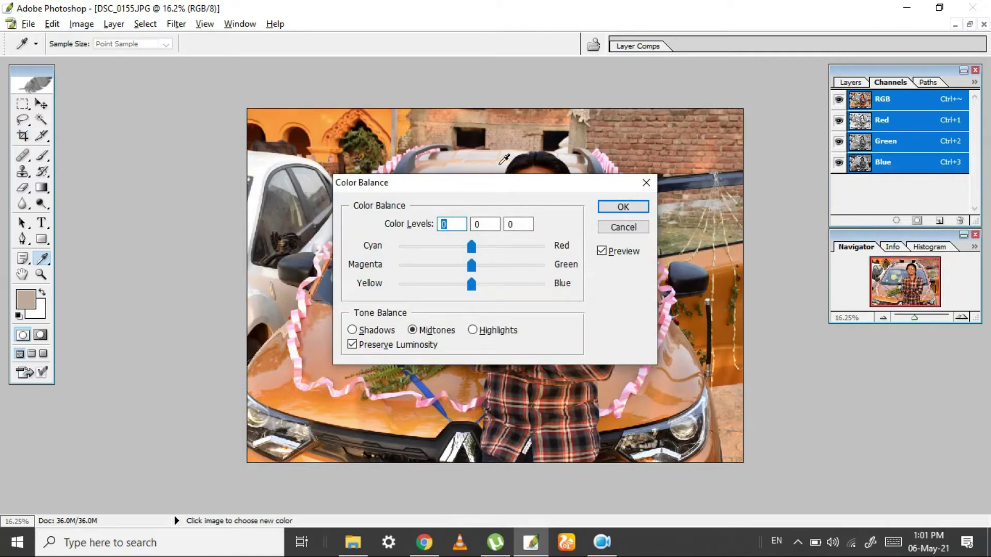
mouse_move(500, 191)
left_mouse_down()
mouse_move(153, 183)
mouse_move(180, 140)
left_mouse_up()
left_click_drag(158, 234, 161, 239)
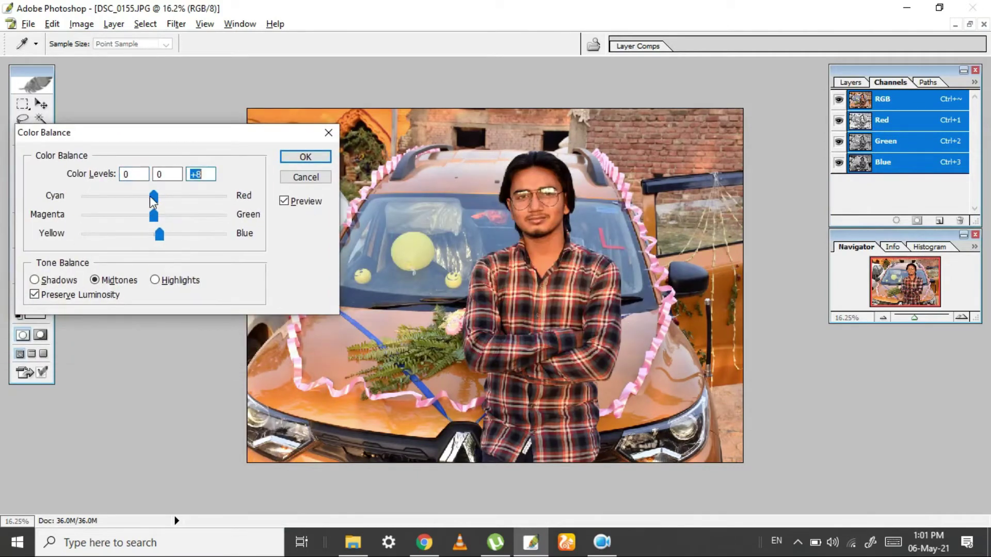
left_click(305, 156)
key("c")
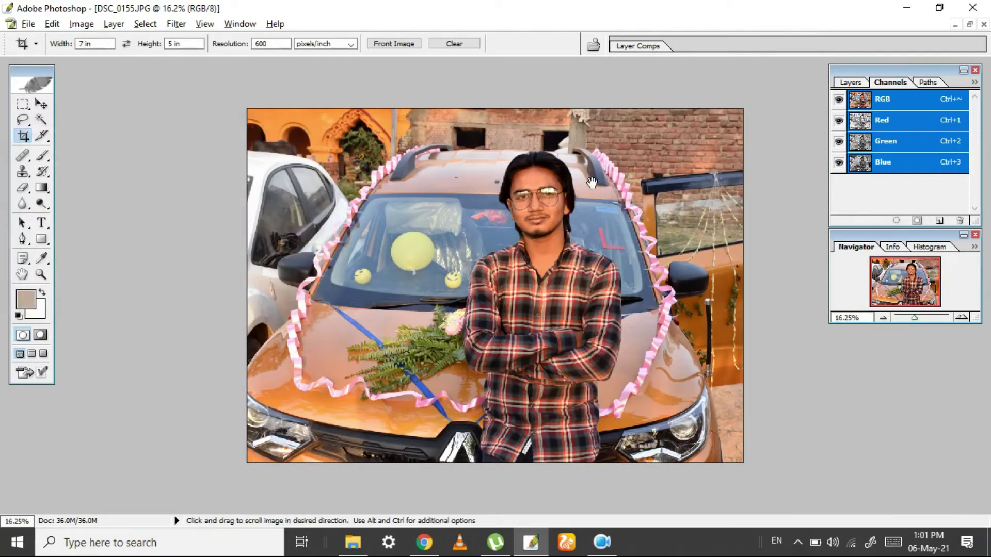
left_click(581, 173, "ctrl")
Zoom to the face and set up an enlarged Brush at 45% opacity
left_click(589, 239, "ctrl")
left_click_drag(589, 237, 276, 248)
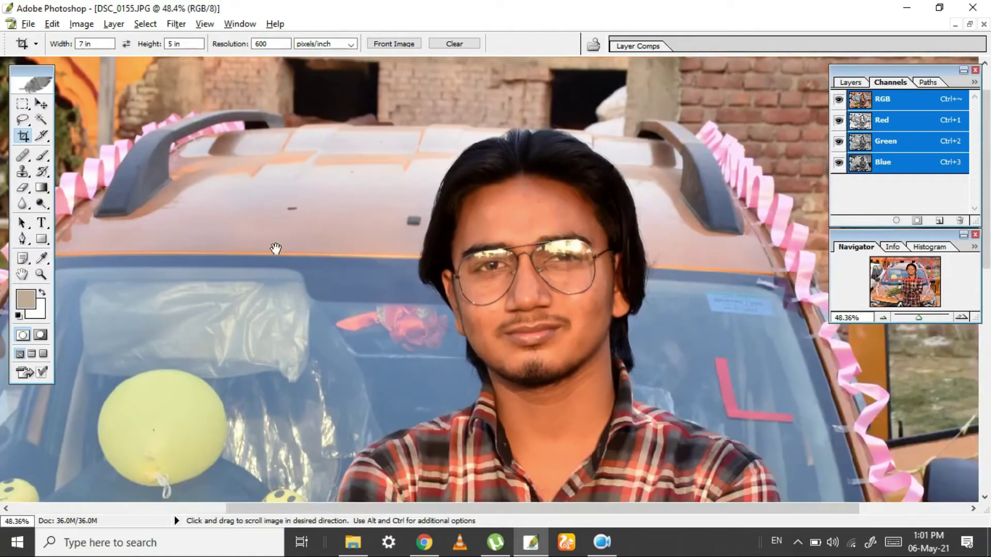
scroll(476, 279, "up", 1)
left_click_drag(476, 280, 143, 217)
left_click(41, 156)
left_click_drag(367, 91, 400, 159)
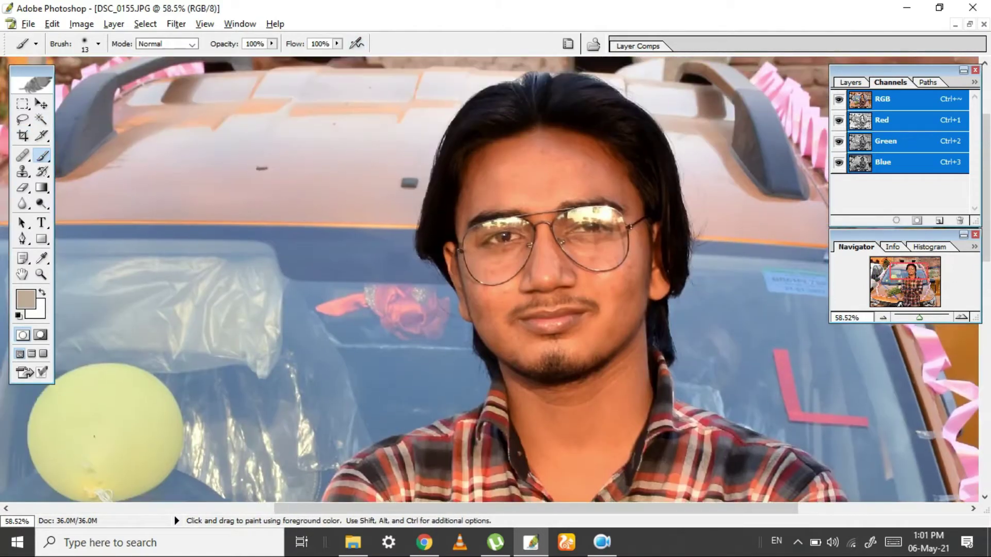
key("bracketright")
key("bracketright")
key("bracketright")
left_click_drag(495, 207, 498, 194)
key("bracketleft")
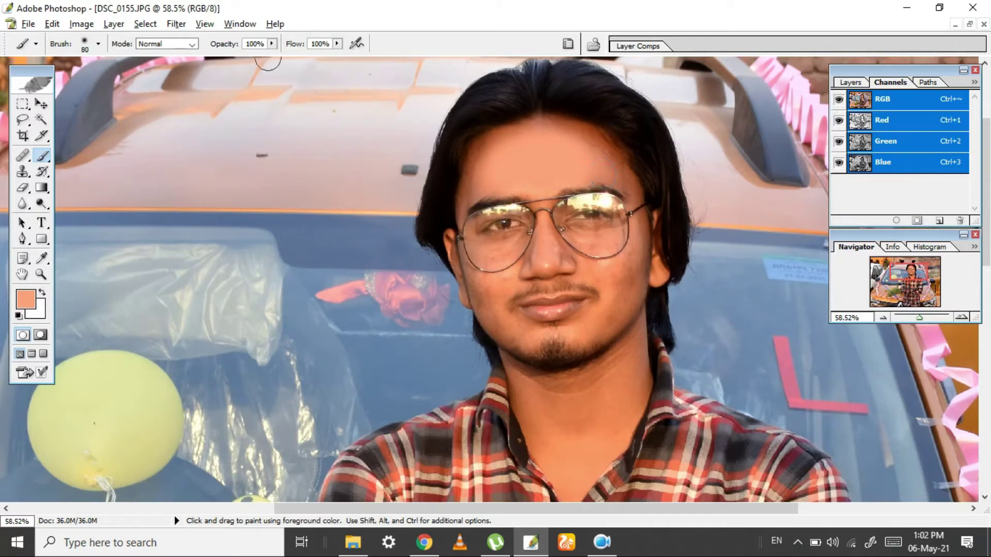
left_click(271, 45)
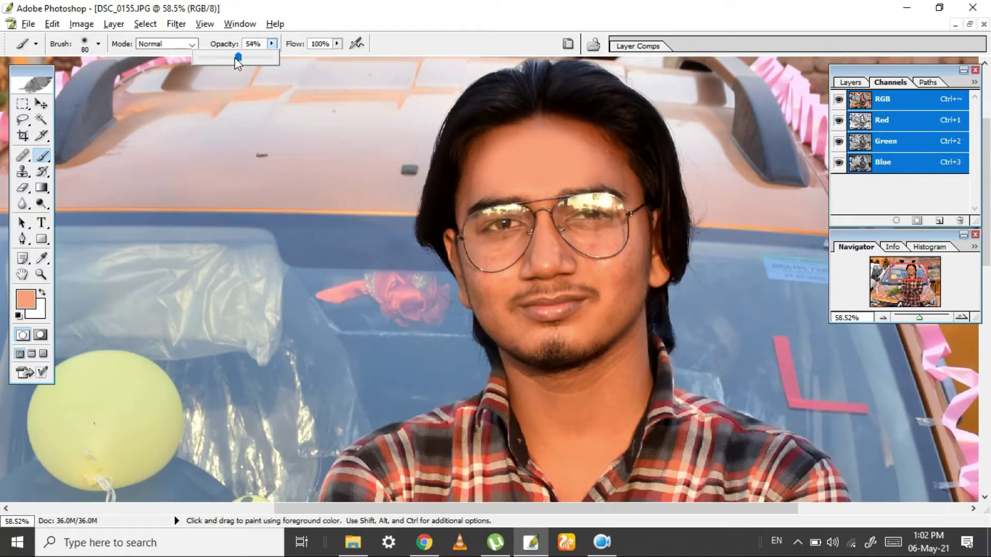
key("4")
key("5")
Paint sampled peach skin tone over the forehead, temple and cheek down to the chin
mouse_move(601, 176)
left_mouse_down()
mouse_move(499, 146)
mouse_move(454, 217)
left_mouse_up()
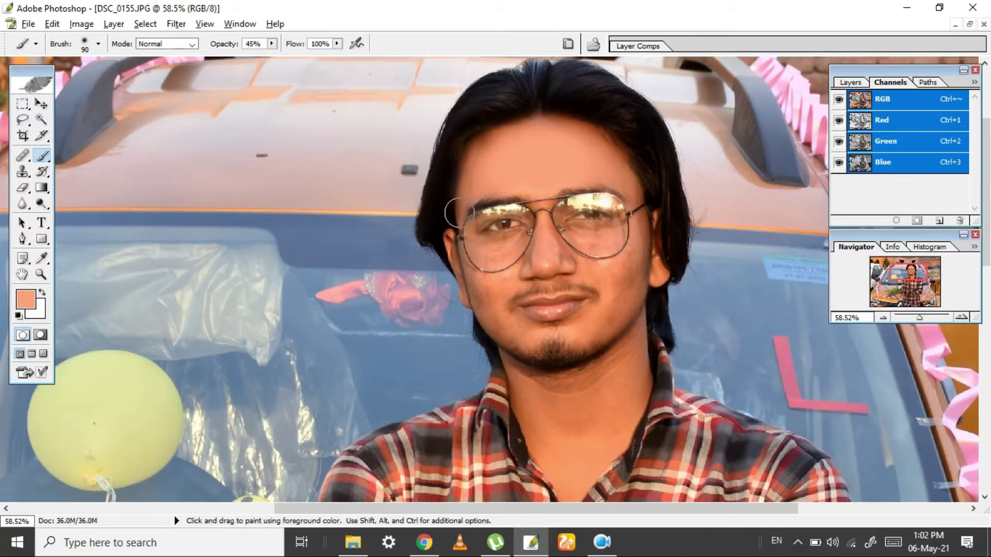
left_click_drag(504, 274, 504, 228)
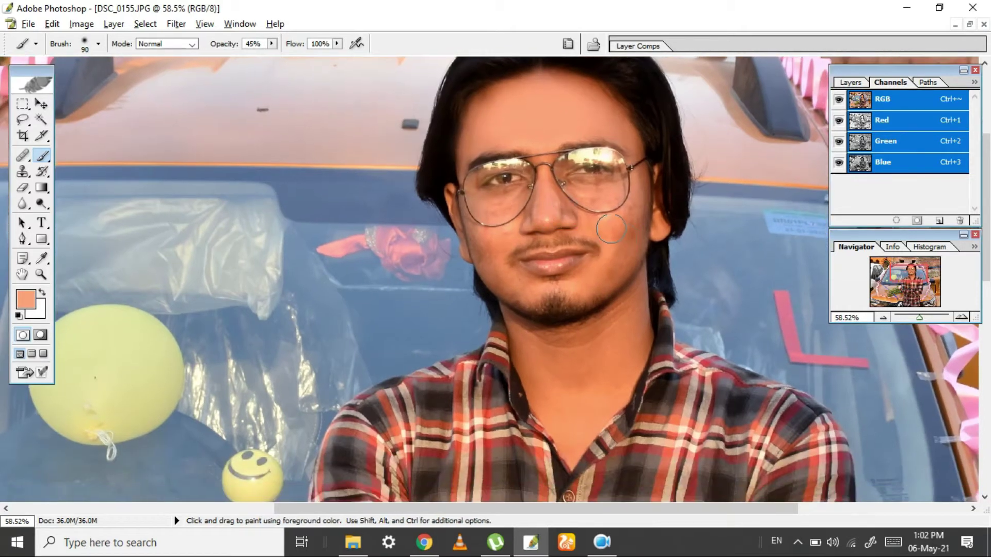
key("alt")
left_click_drag(636, 212, 564, 292)
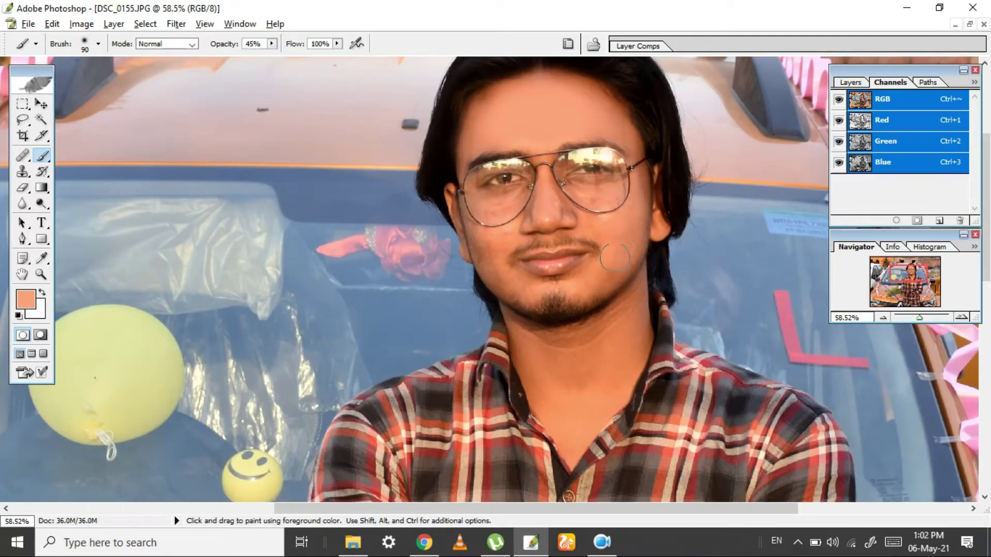
left_click(493, 243, "alt")
left_click_drag(491, 245, 520, 289)
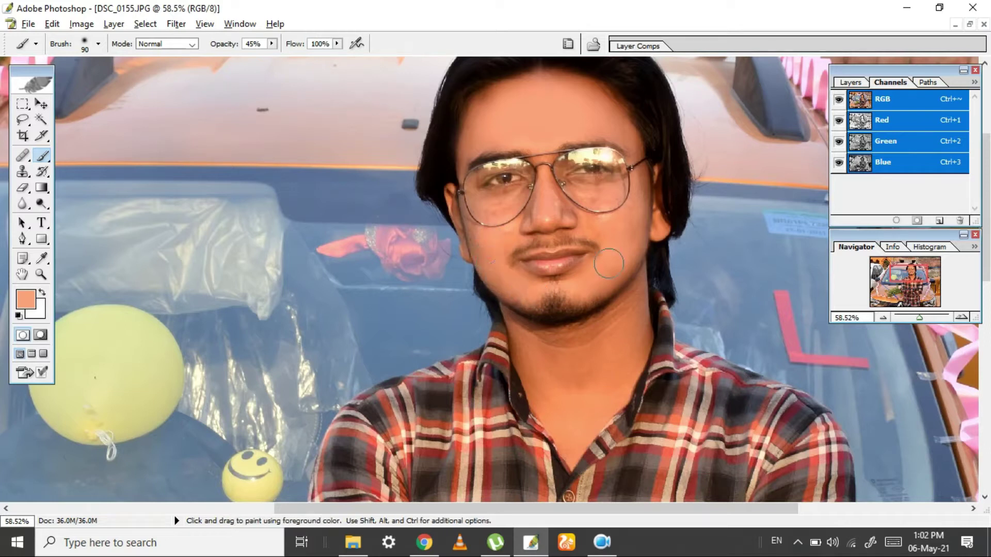
left_click(612, 264, "ctrl")
mouse_move(615, 269)
left_mouse_down()
mouse_move(697, 317)
mouse_move(438, 265)
left_mouse_up()
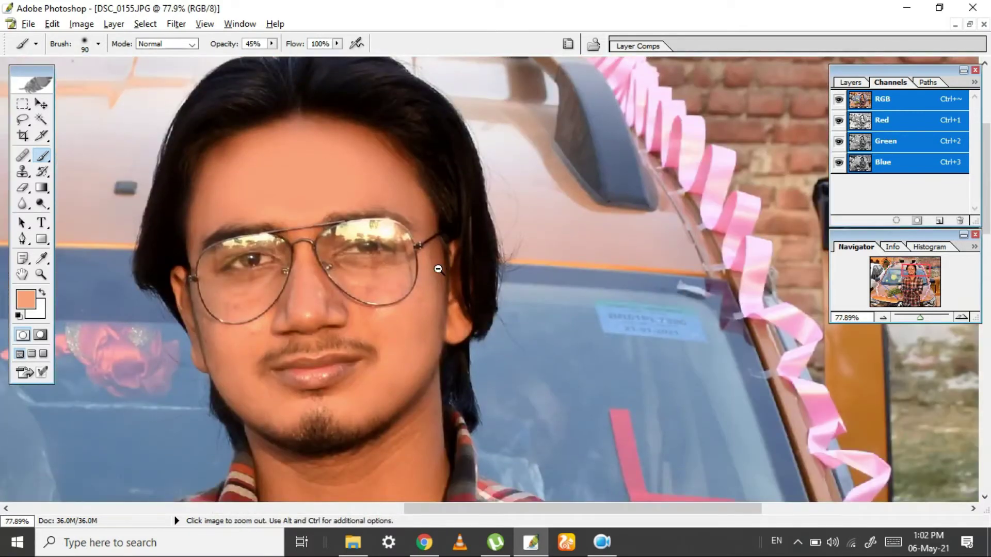
Zoom closer, shrink the brush, and paint a sampled tone over the cheek under the glasses
left_click(553, 335, "ctrl")
left_click(535, 244, "ctrl")
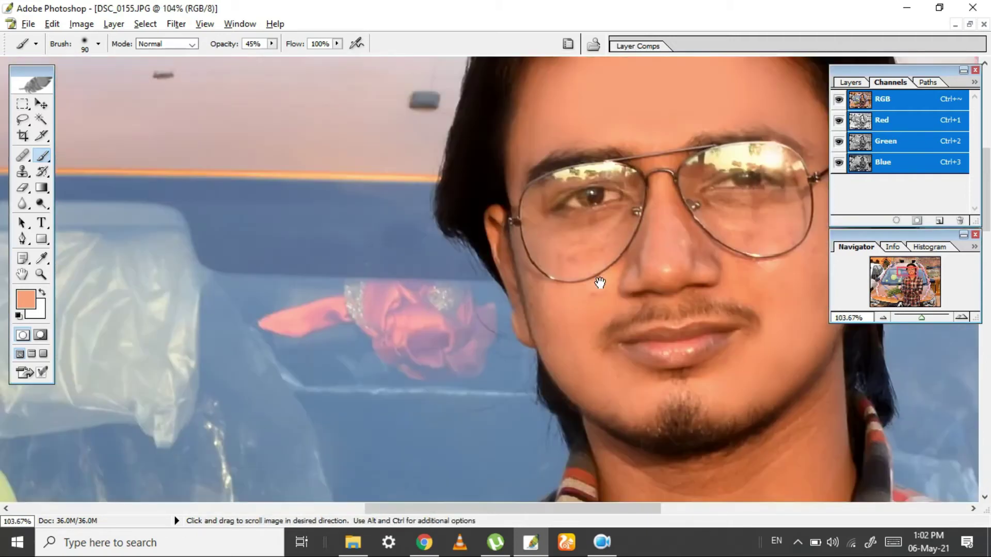
left_click_drag(597, 283, 568, 221)
key("bracketleft")
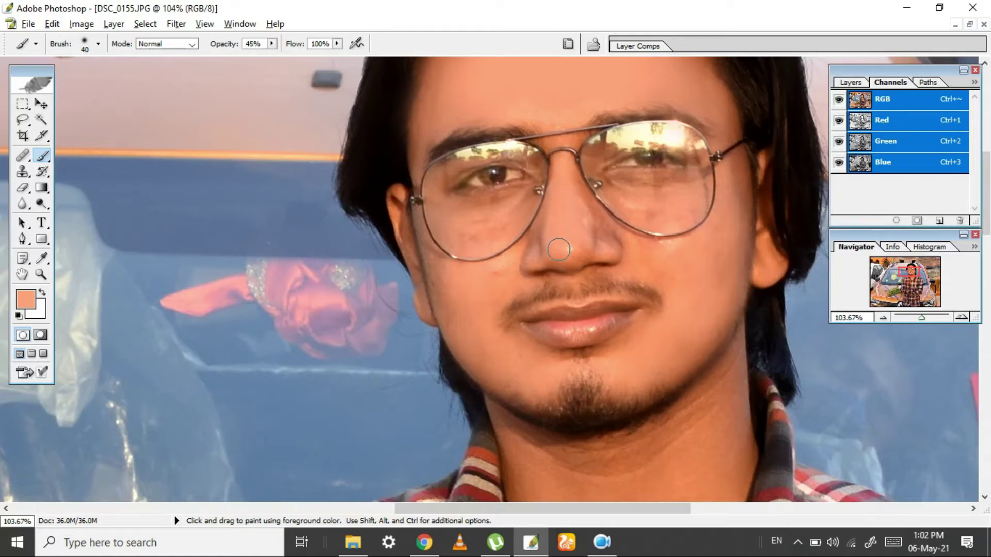
key("alt")
left_click(679, 270, "alt")
left_click_drag(684, 255, 663, 279)
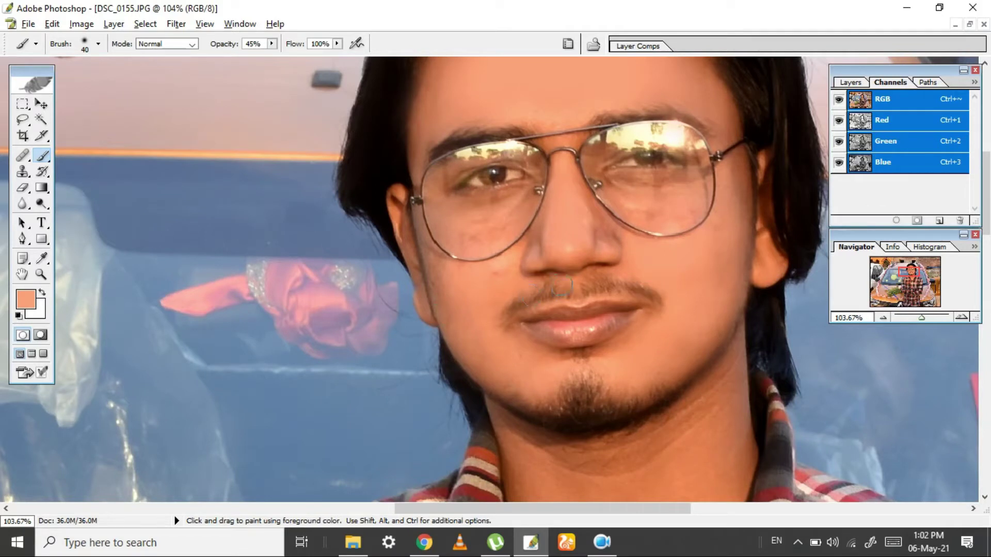
Sample darker and peach skin tones and paint across both cheeks below the lenses
key("alt")
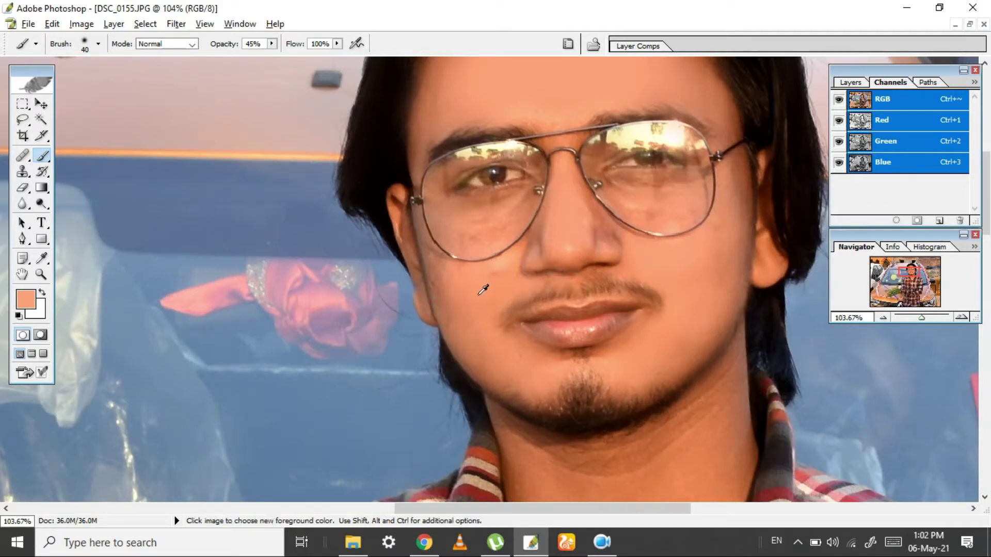
left_click(464, 272)
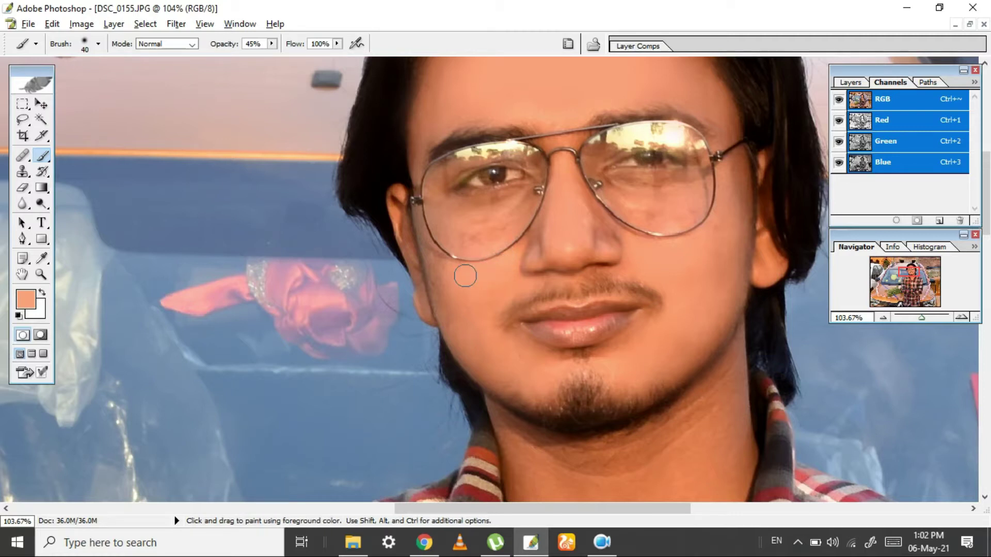
left_click(445, 274, "alt")
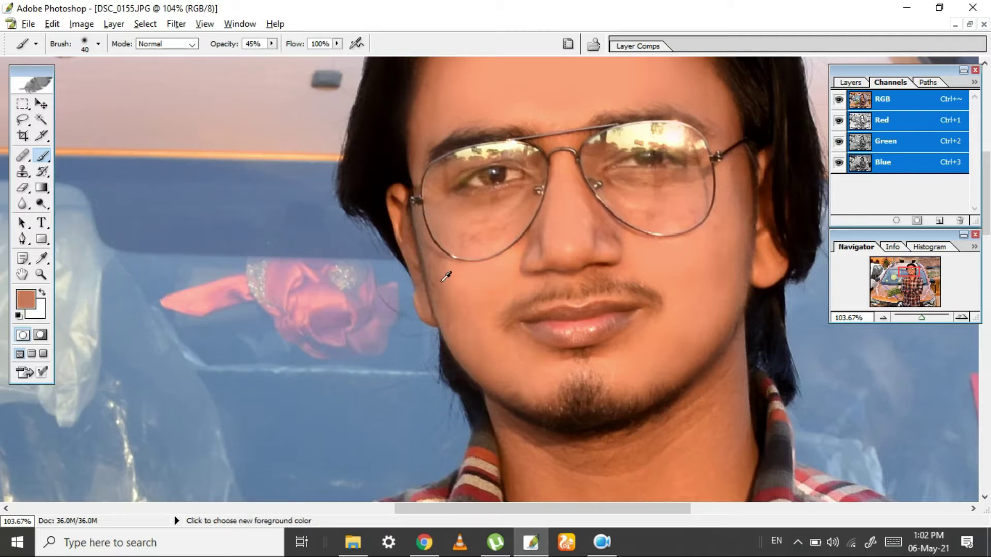
left_click_drag(427, 257, 439, 282)
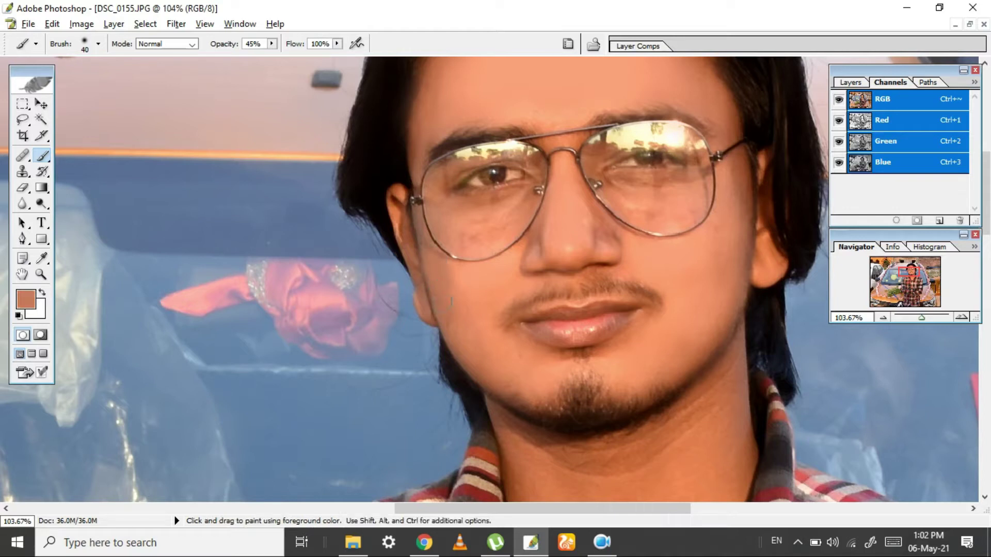
mouse_move(423, 232)
left_mouse_down()
mouse_move(462, 232)
mouse_move(454, 212)
mouse_move(446, 223)
left_mouse_up()
left_click(477, 225, "alt")
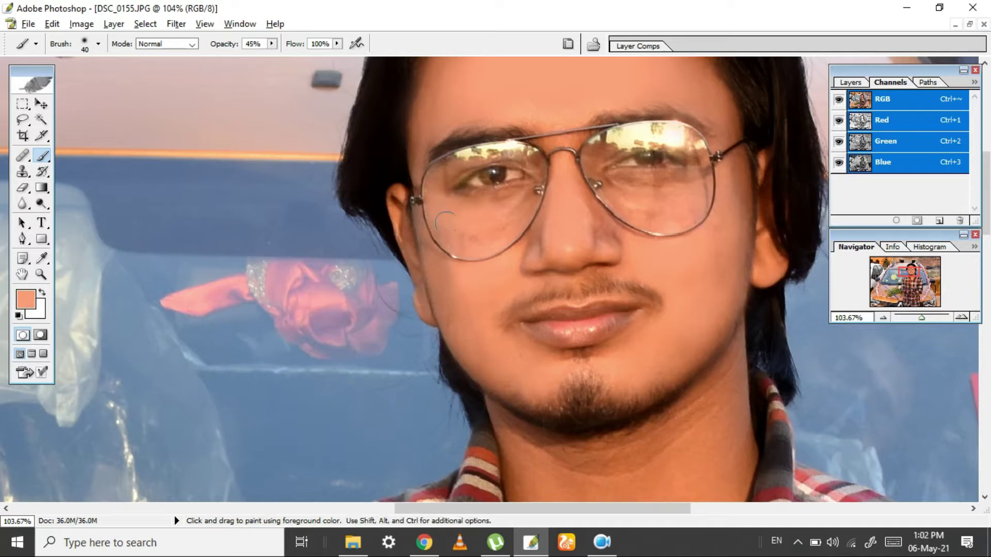
left_click(476, 235, "alt")
left_click(512, 225, "alt")
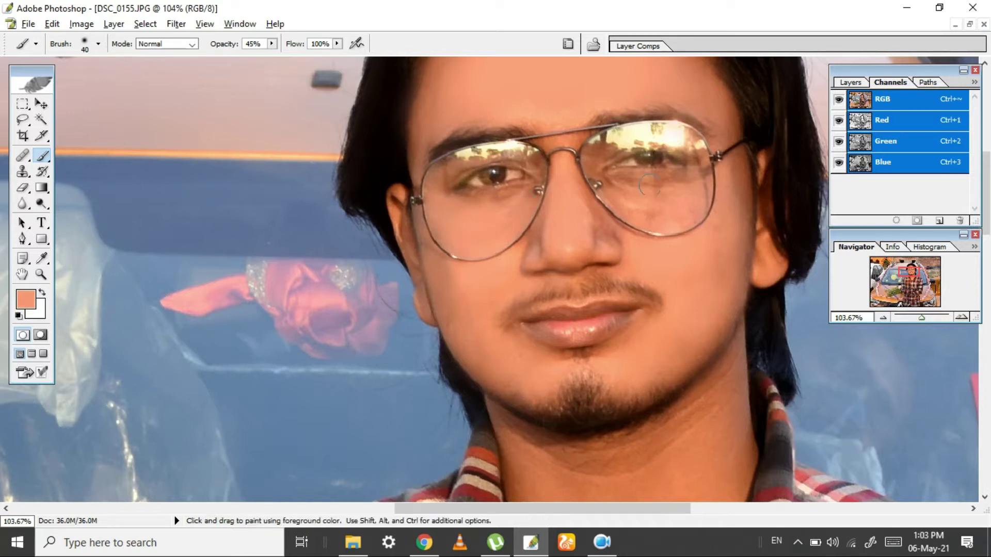
left_click(677, 207, "alt")
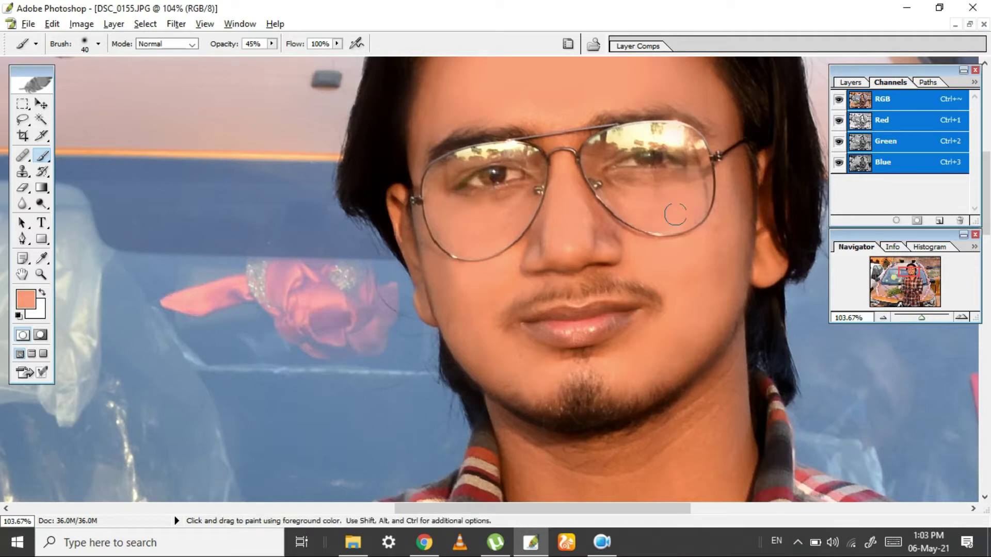
left_click(629, 256, "alt")
Sample more forehead and cheek tones to even out the face, then scroll toward the neck
scroll(573, 243, "up", 2)
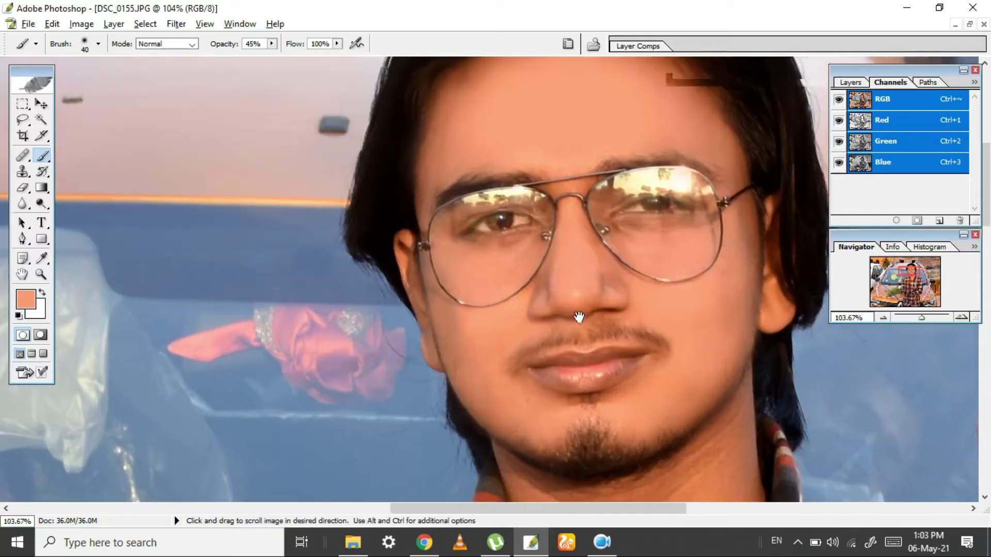
scroll(516, 217, "up", 2)
left_click(467, 185, "alt")
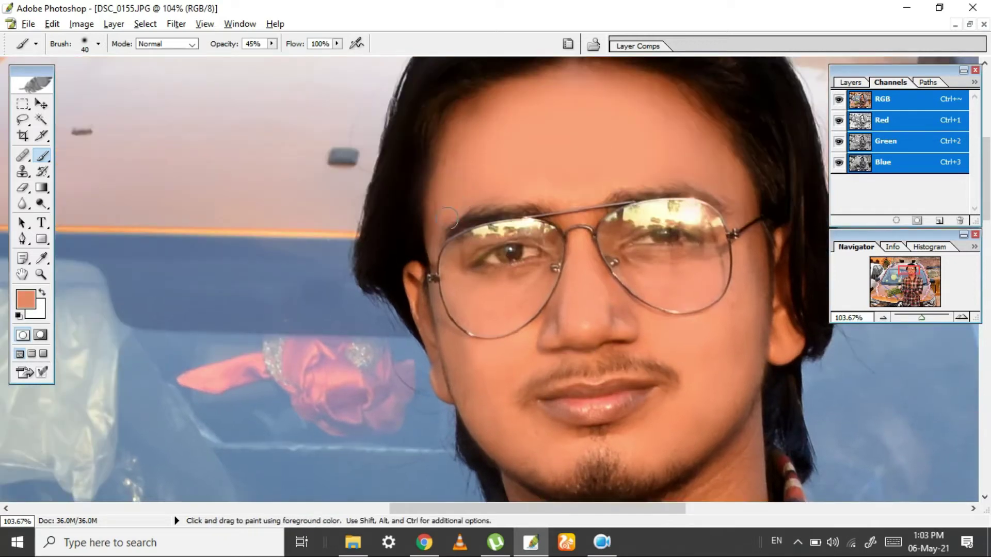
left_click(518, 281, "alt")
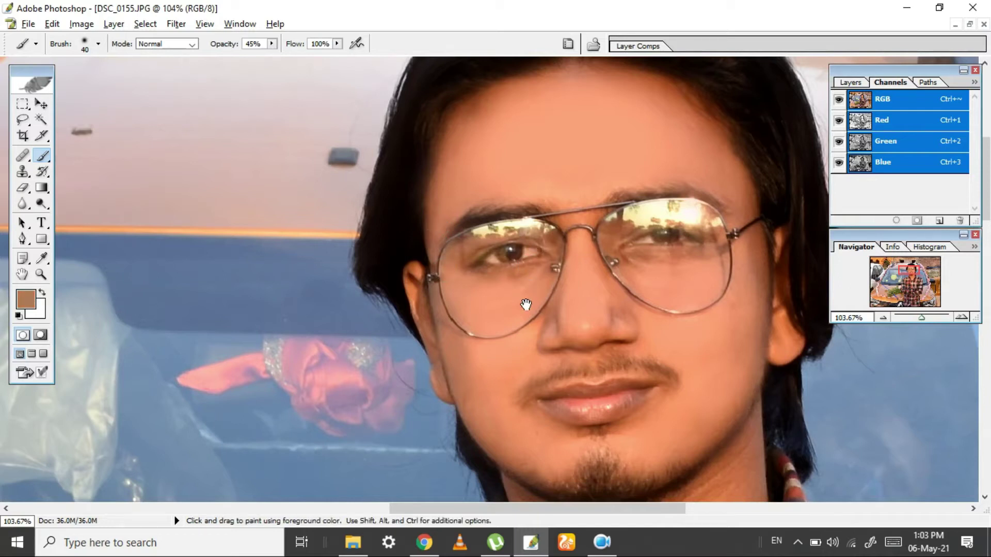
scroll(537, 315, "down", 3)
scroll(487, 210, "down", 1)
left_click(508, 189, "alt")
left_click(461, 192, "alt")
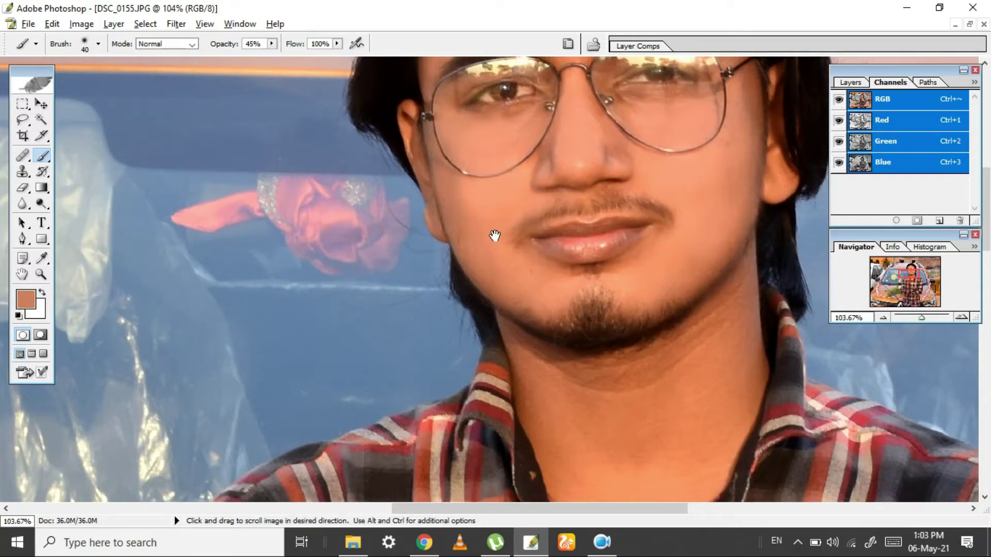
scroll(494, 235, "down", 3)
scroll(515, 177, "down", 1)
scroll(589, 173, "down", 1)
Paint sampled orange and lighter tones over the neck and under the jaw
scroll(577, 237, "down", 1)
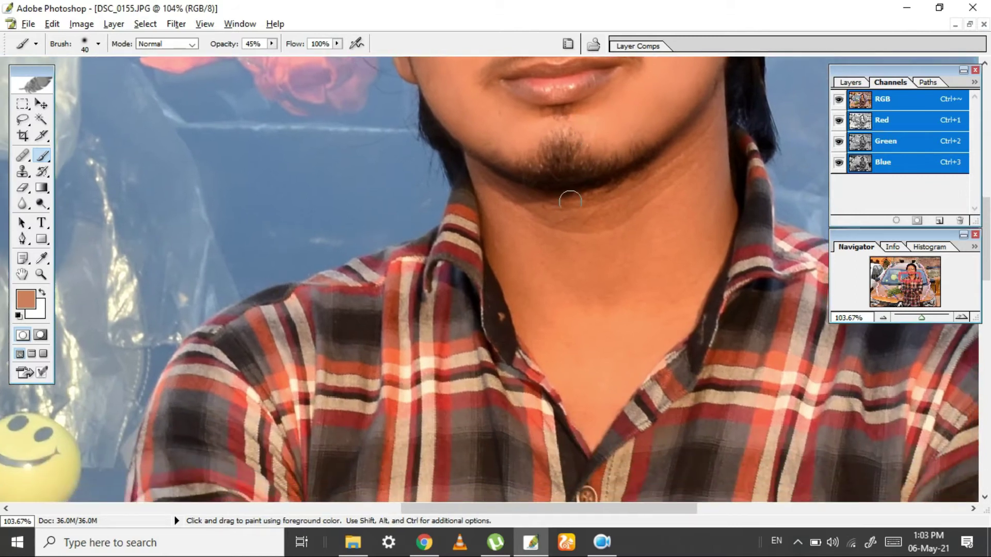
left_click(525, 274, "alt")
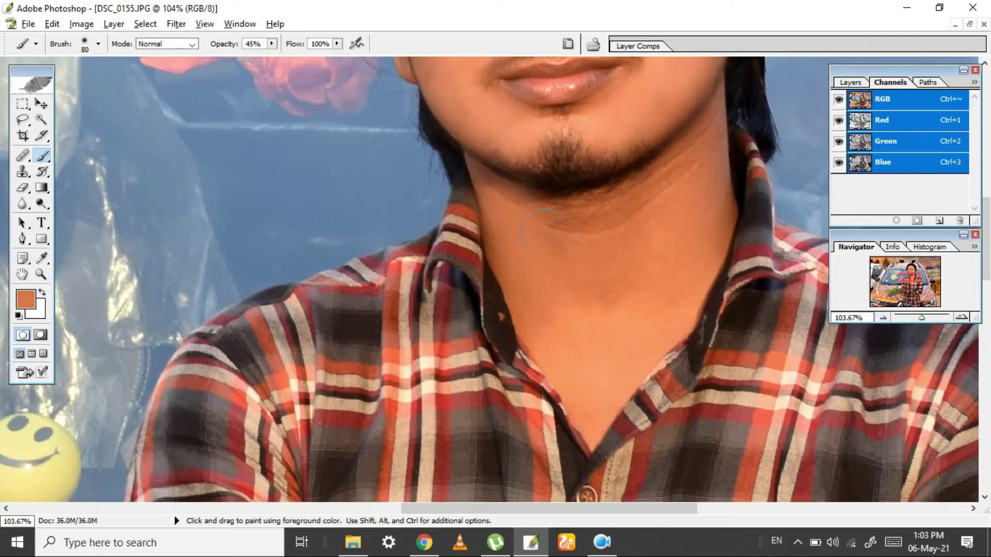
left_click_drag(615, 265, 511, 269)
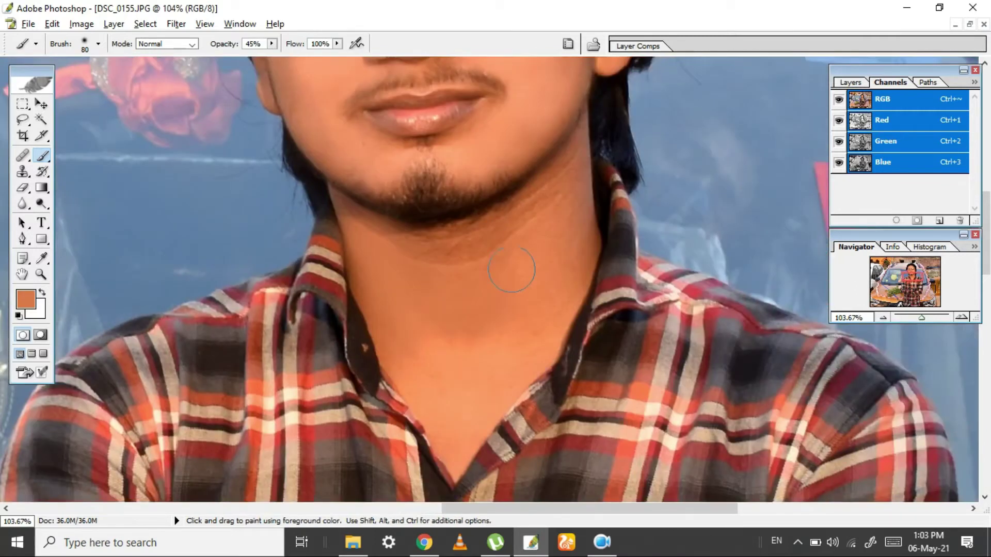
left_click(537, 268, "alt")
left_click_drag(547, 222, 549, 303)
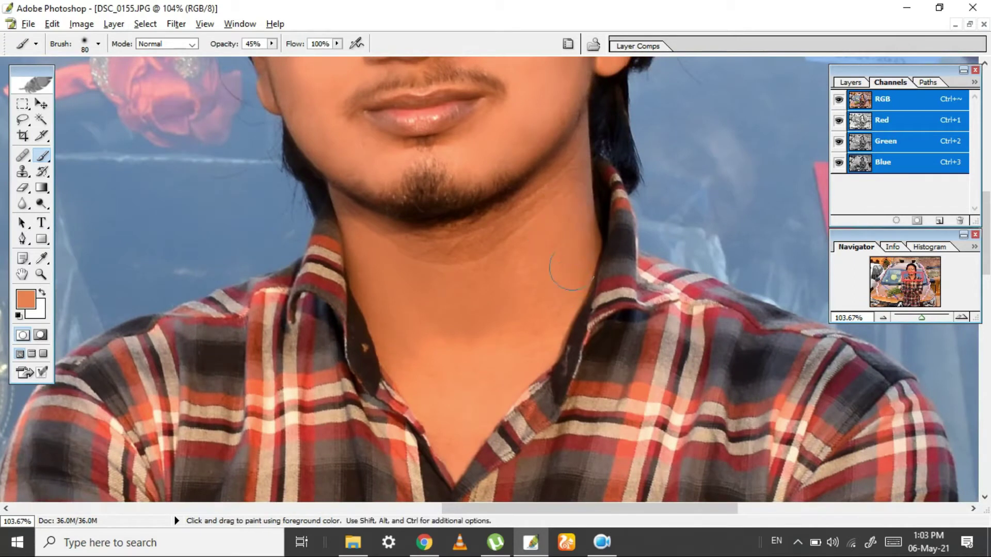
left_click(548, 239, "alt")
mouse_move(547, 165)
left_mouse_down()
mouse_move(525, 225)
mouse_move(505, 199)
left_mouse_up()
Reframe on the chin, shrink the brush, and smooth the jawline with a darker tone
scroll(511, 209, "down", 1)
left_click_drag(461, 274, 463, 227)
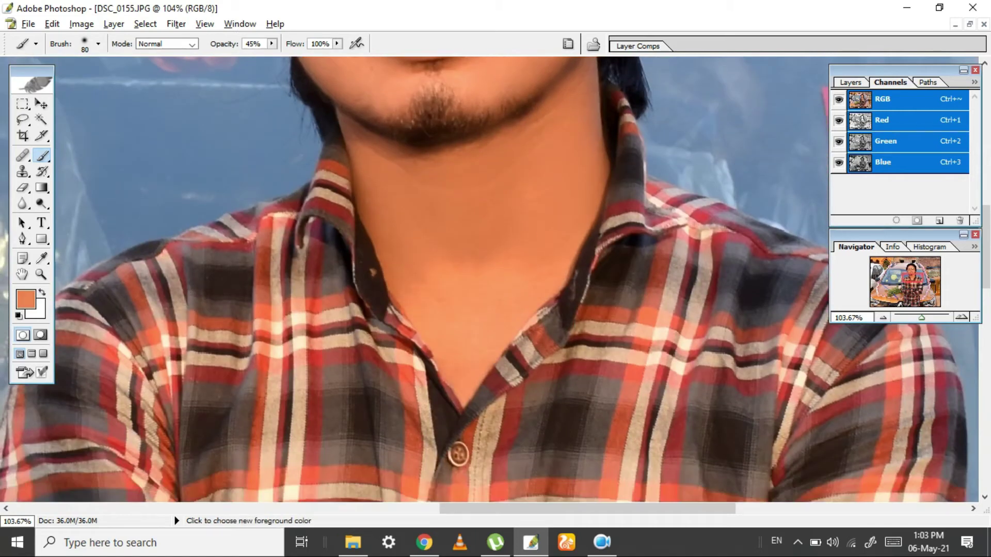
left_click_drag(531, 283, 544, 246)
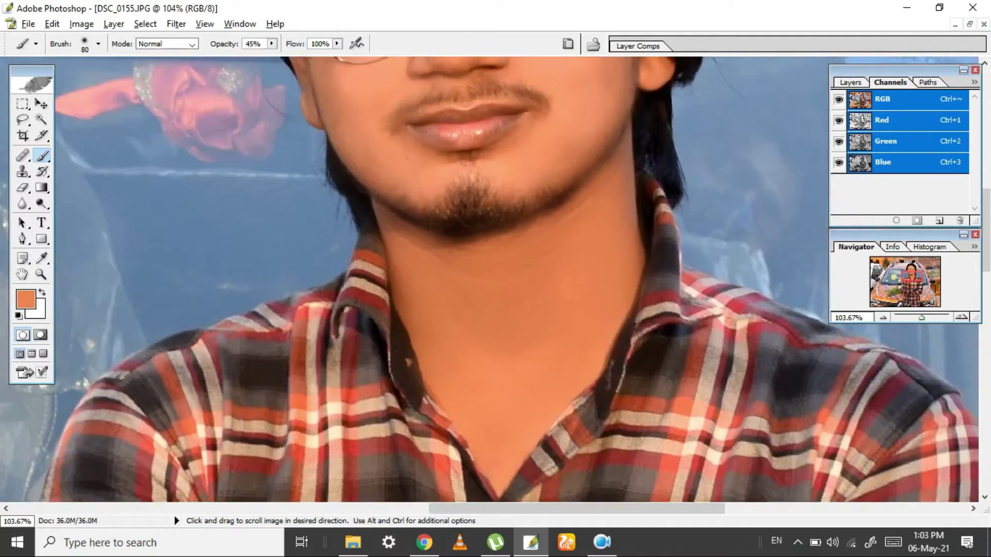
left_click_drag(475, 315, 493, 439)
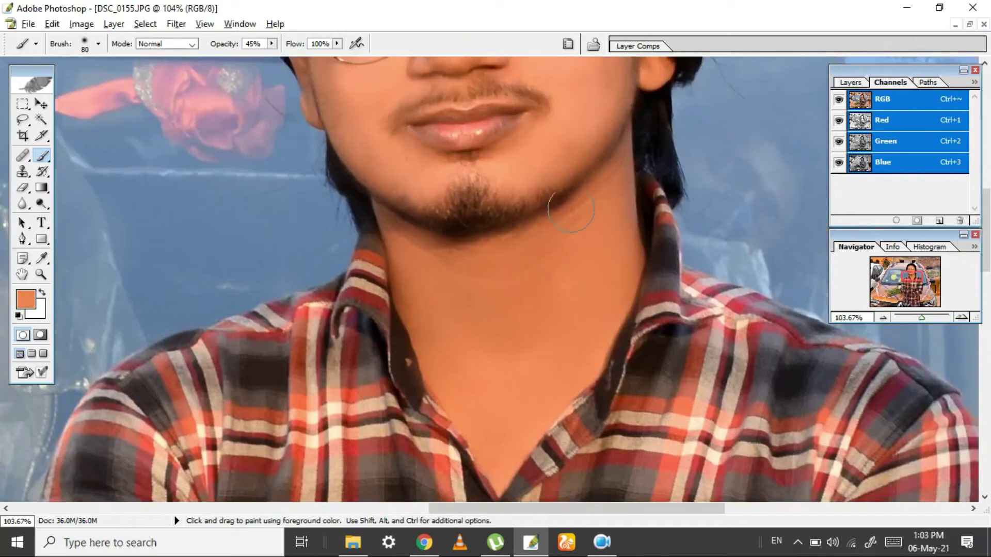
left_click_drag(588, 201, 613, 253)
key("bracketleft")
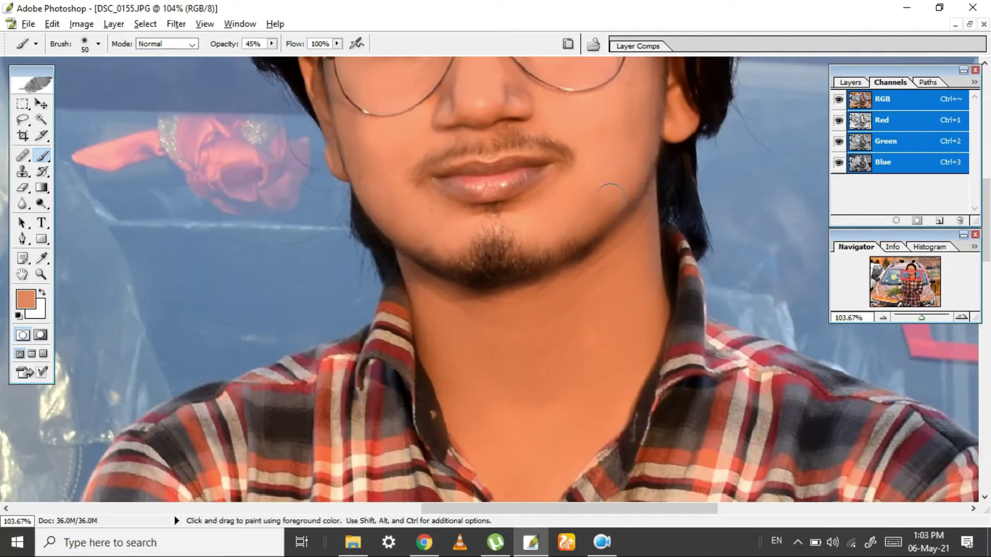
key("space")
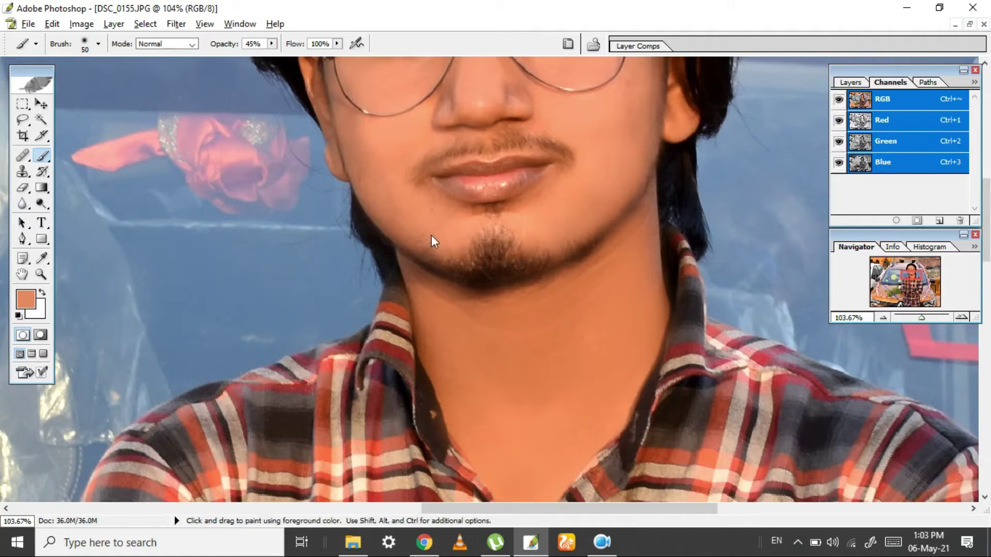
left_click(399, 223, "alt")
left_click_drag(400, 223, 443, 252)
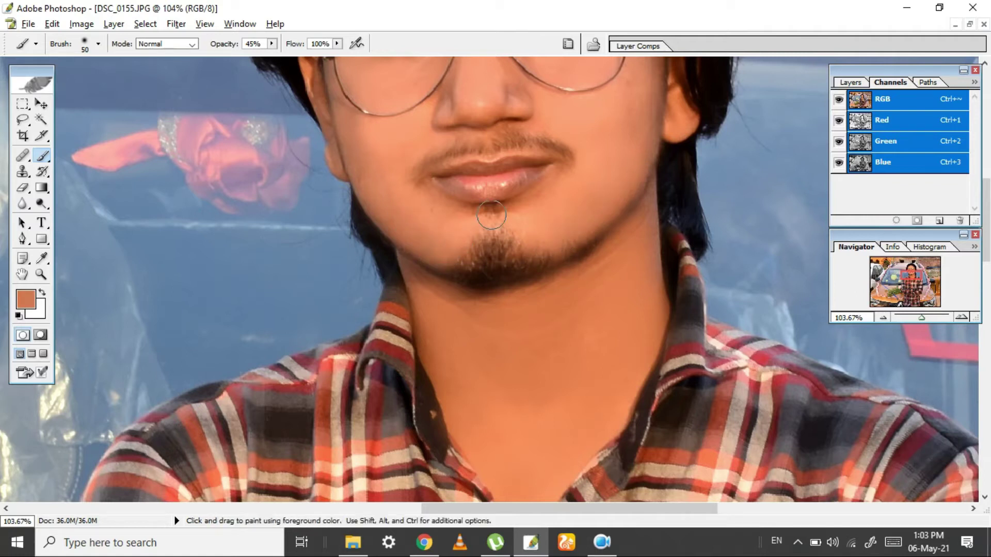
Sample a brown skin tone near the folded arms, then fit the whole photo on screen
left_click(546, 221, "alt")
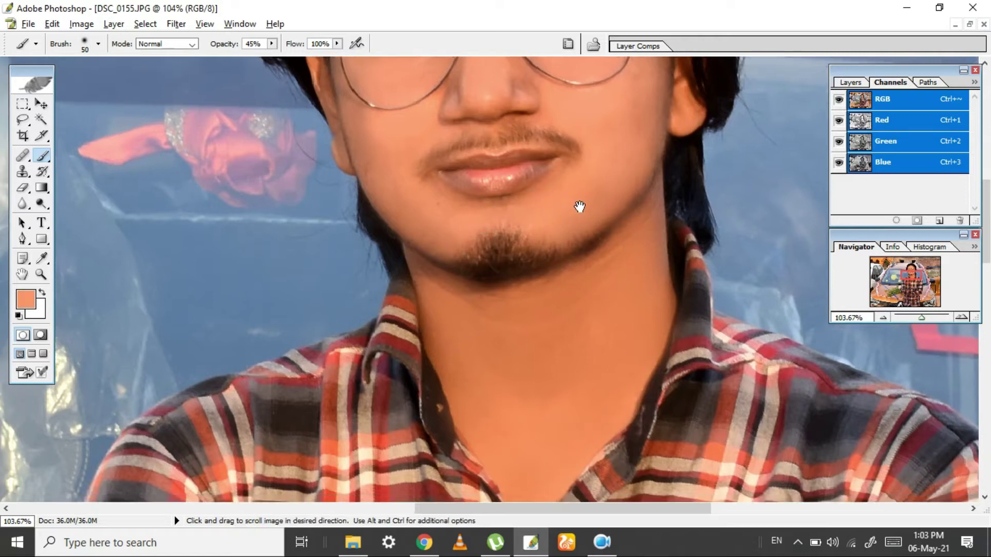
left_click_drag(535, 209, 676, 307)
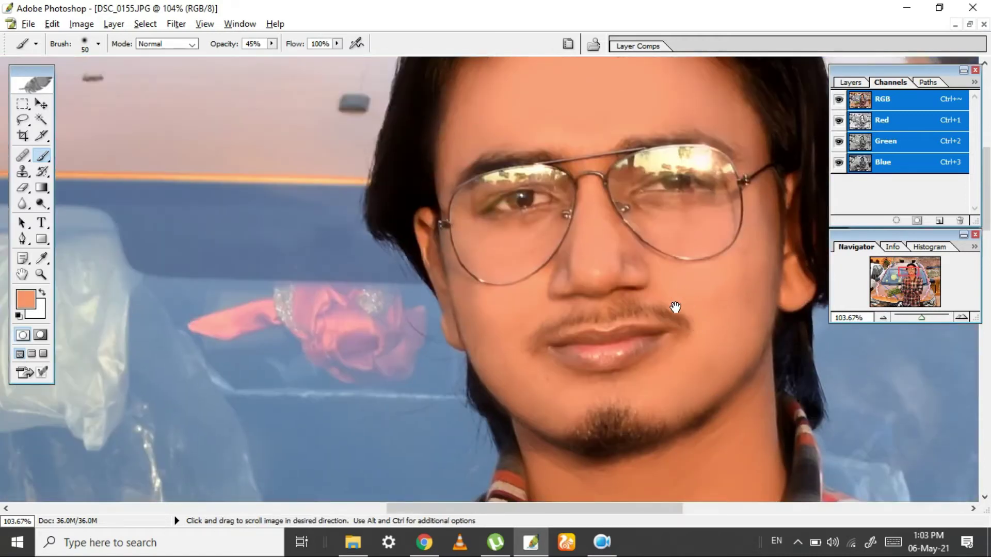
scroll(505, 258, "down", 2)
left_click_drag(420, 259, 564, 197)
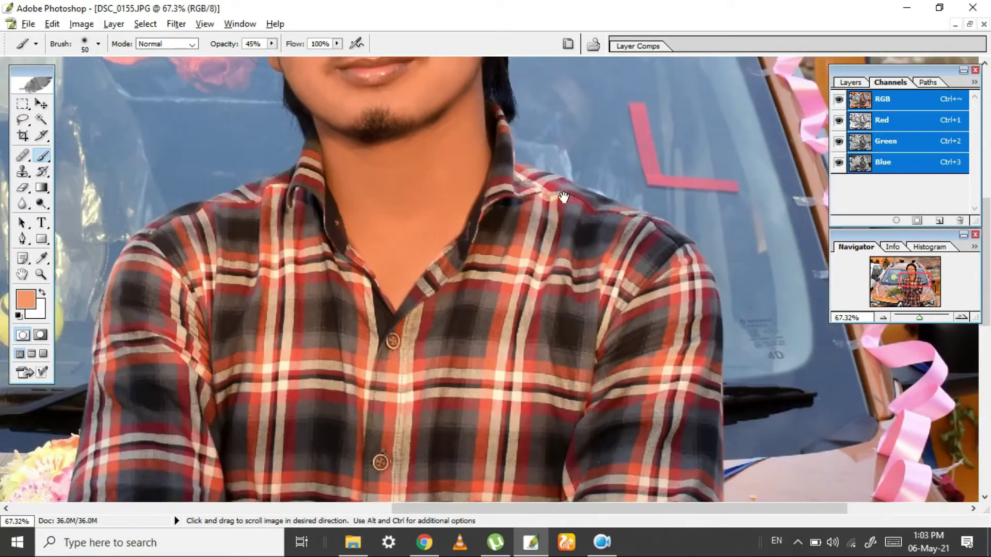
scroll(563, 197, "down", 6)
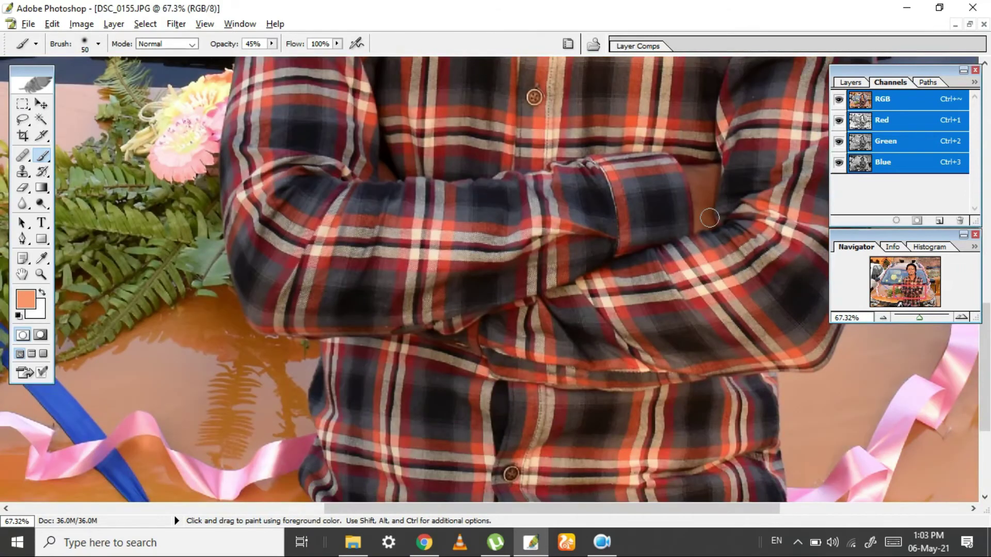
left_click(706, 226, "alt")
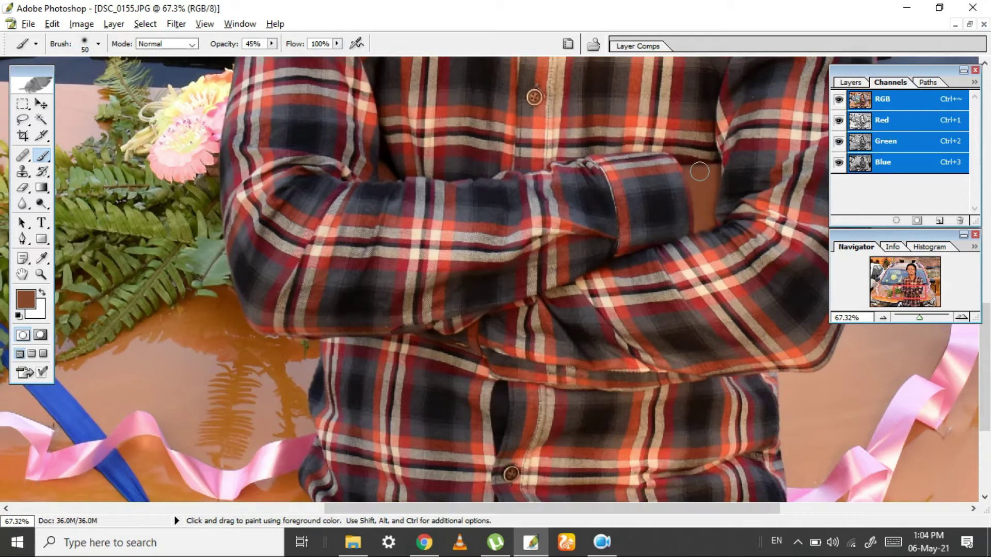
key("ctrl+0")
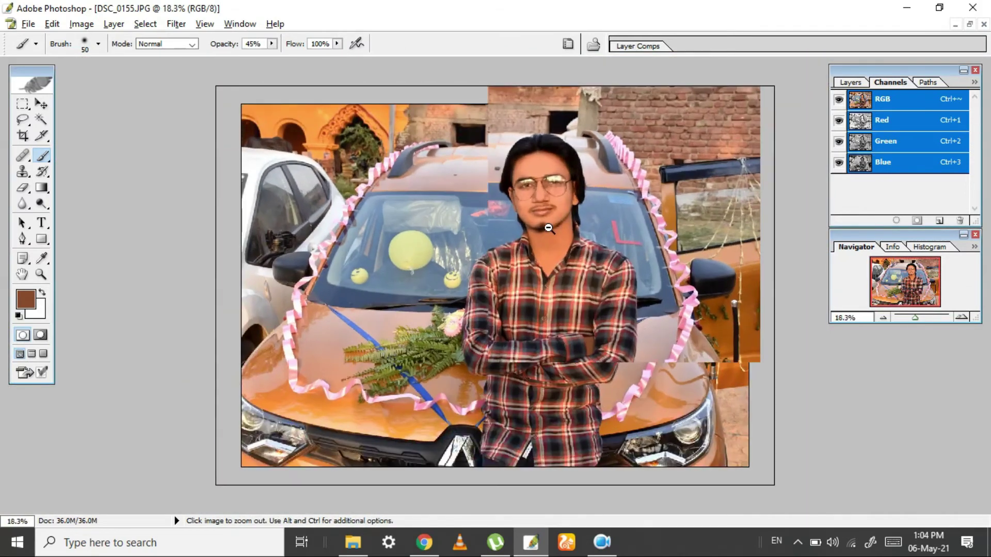
Apply a second Levels adjustment with the black input raised to 17
scroll(547, 227, "down", 2)
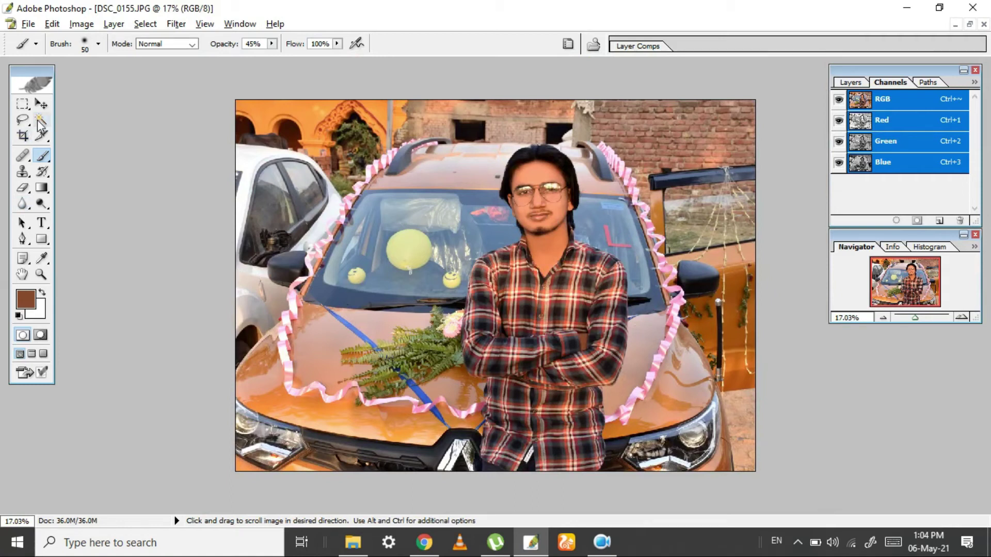
left_click(41, 105)
key("ctrl+l")
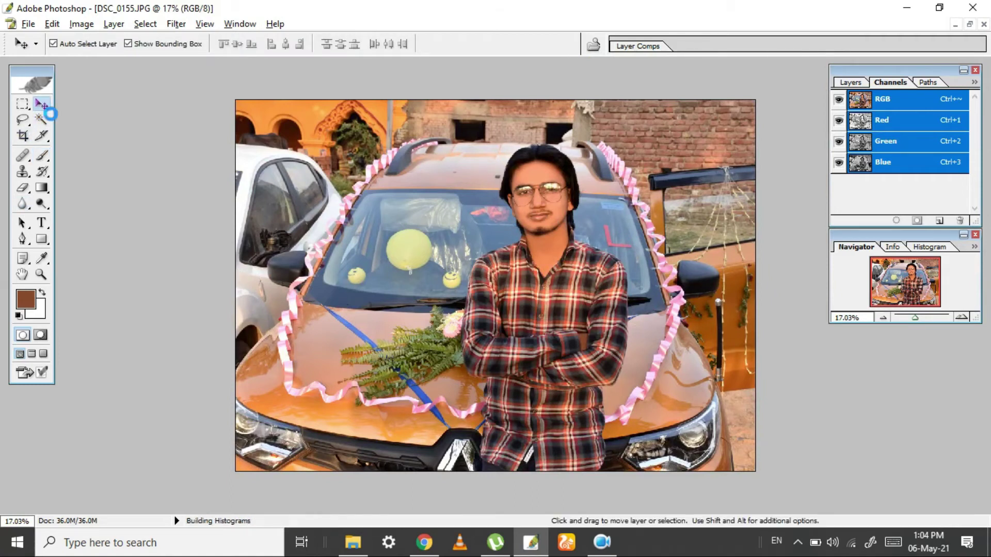
left_click_drag(732, 211, 738, 212)
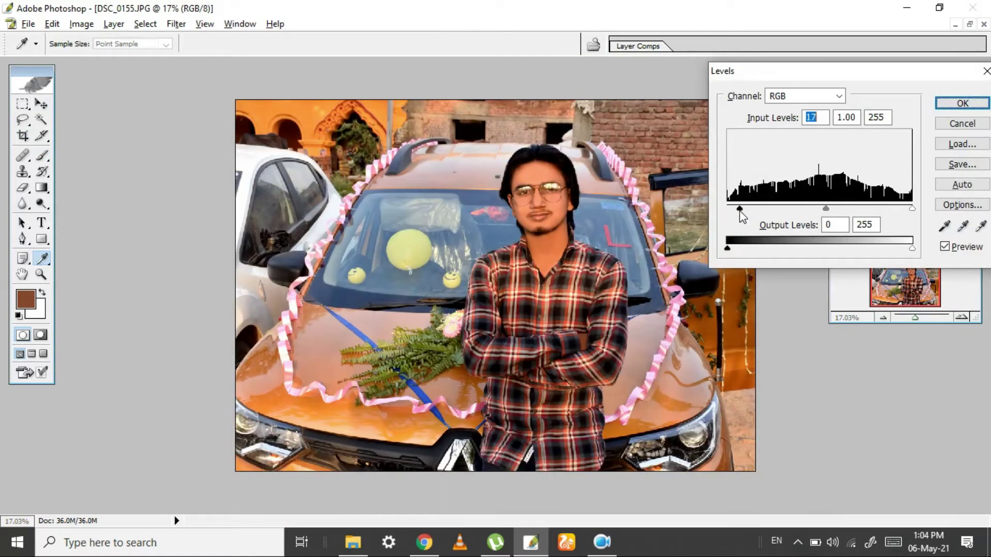
key("Return")
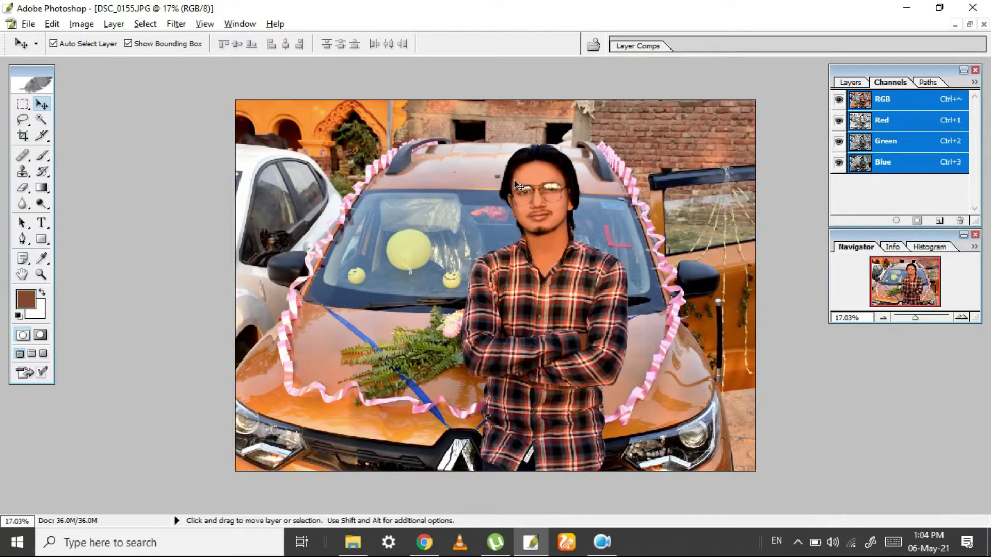
Draw a crop frame around the man and car, then cancel the accidentally rotated crop
key("c")
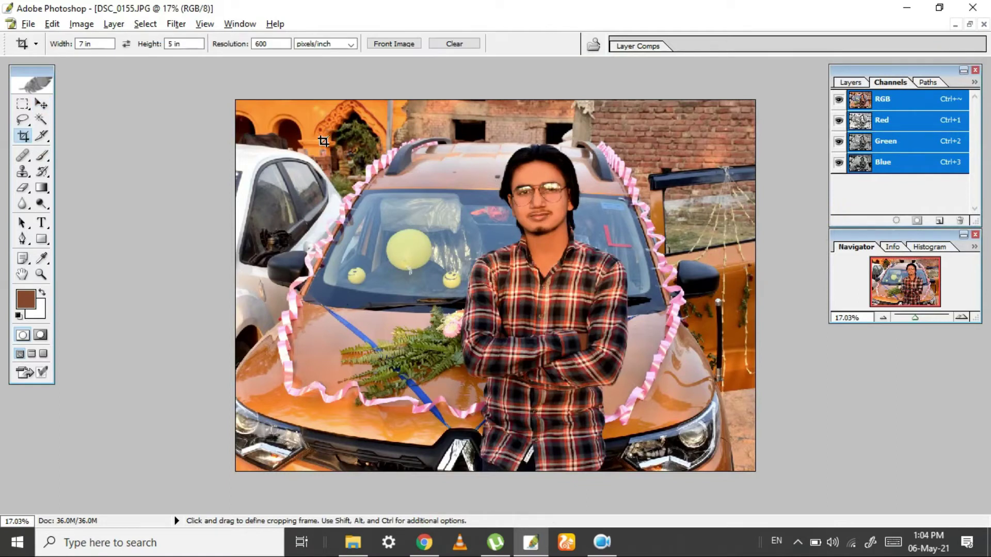
left_click_drag(817, 380, 954, 463)
left_click_drag(562, 384, 533, 380)
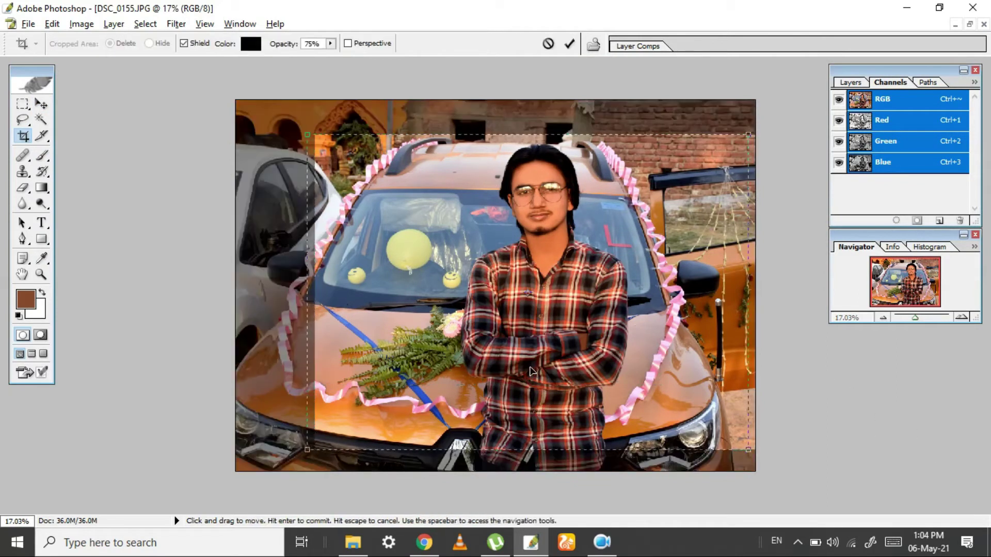
left_click_drag(763, 443, 770, 458)
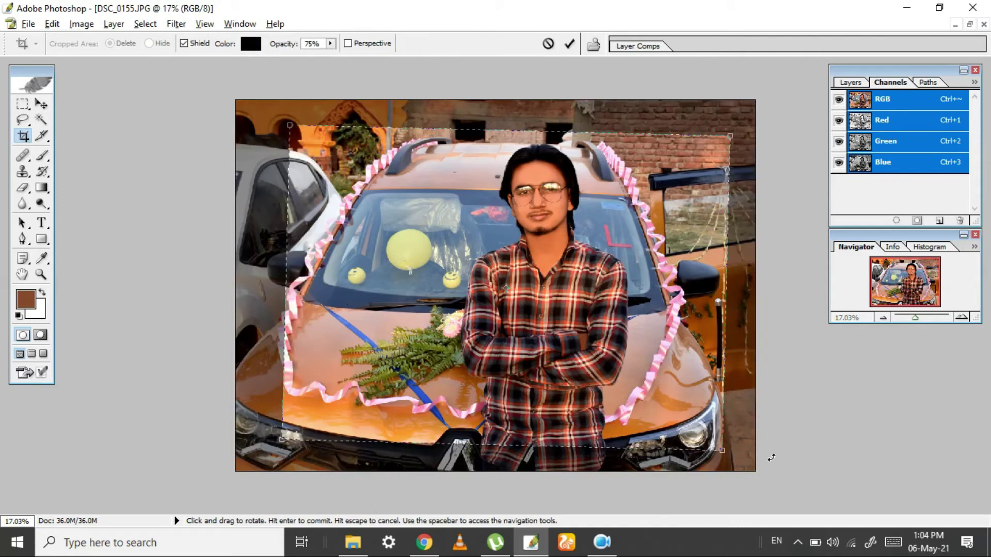
left_click(549, 44)
Clear the fixed crop size and crop off only a thin strip at the top
left_click(454, 44)
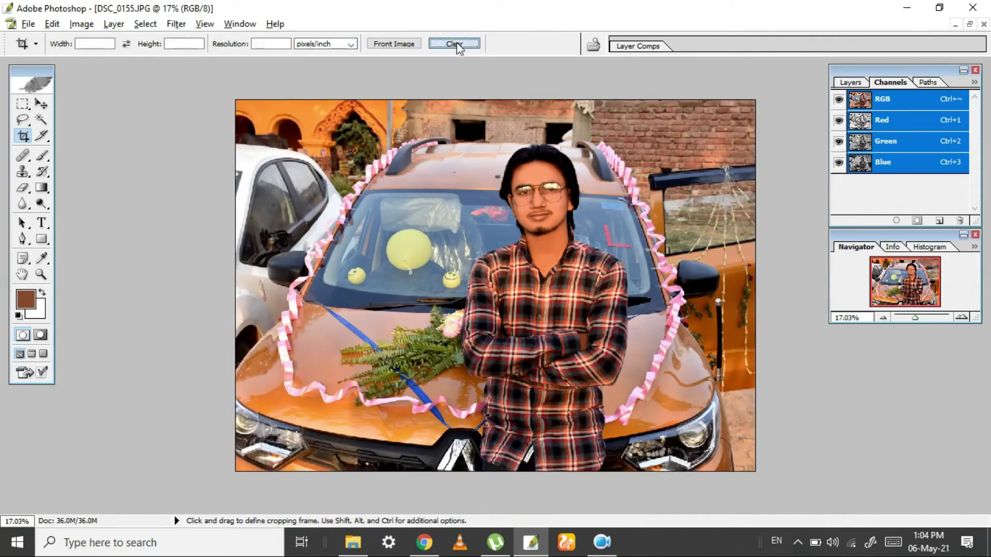
left_click_drag(843, 356, 802, 454)
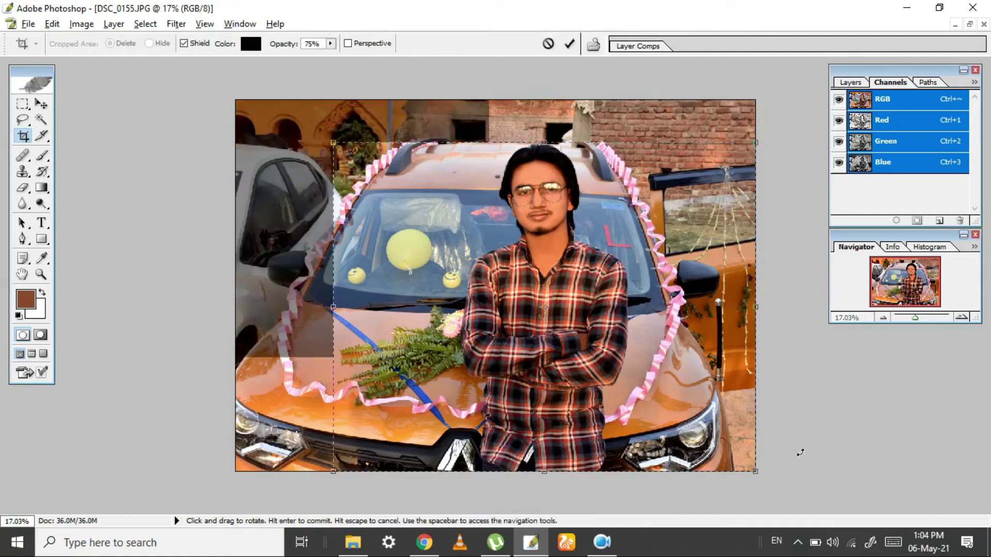
mouse_move(333, 143)
left_mouse_down()
mouse_move(255, 113)
mouse_move(241, 123)
left_mouse_up()
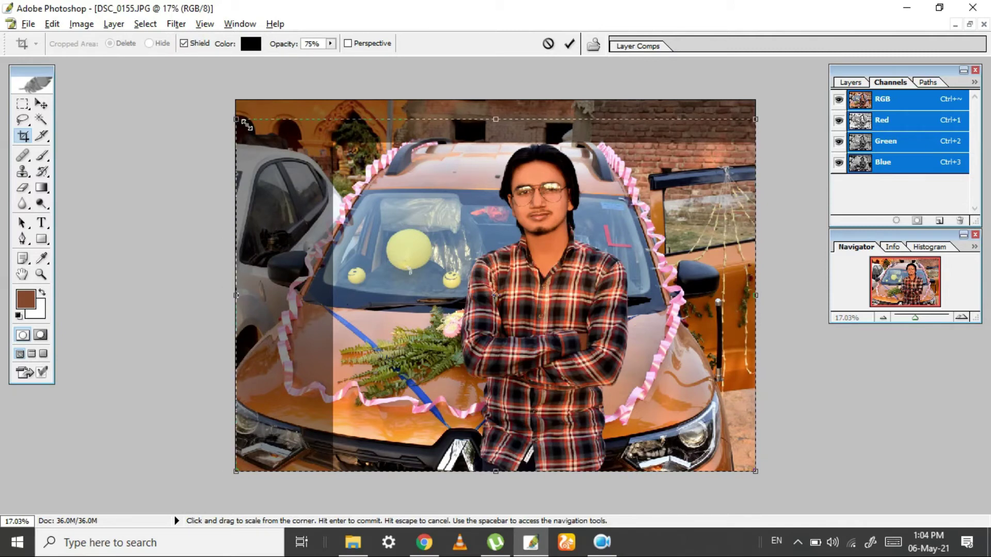
key("Return")
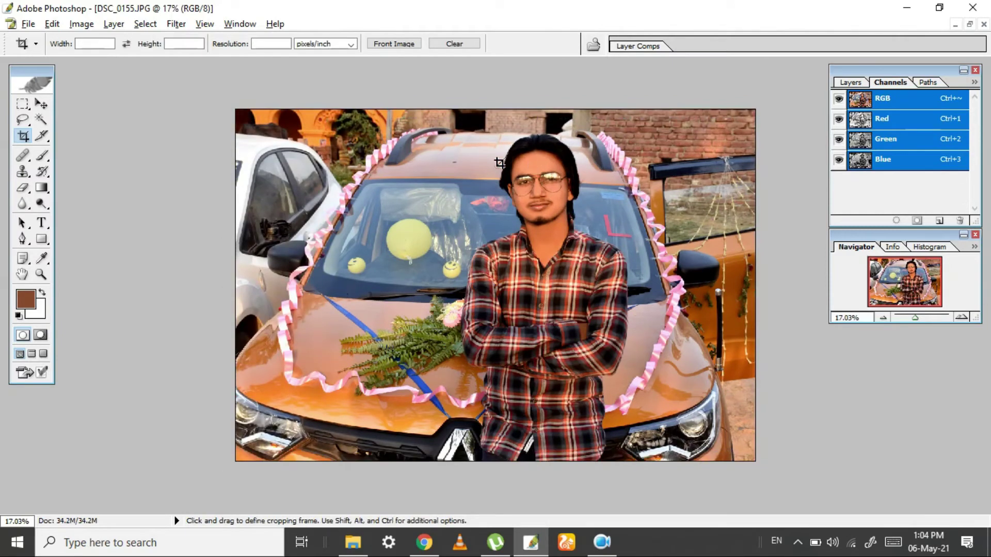
Select the Blur tool and size its brush to 800 px
left_click(22, 204)
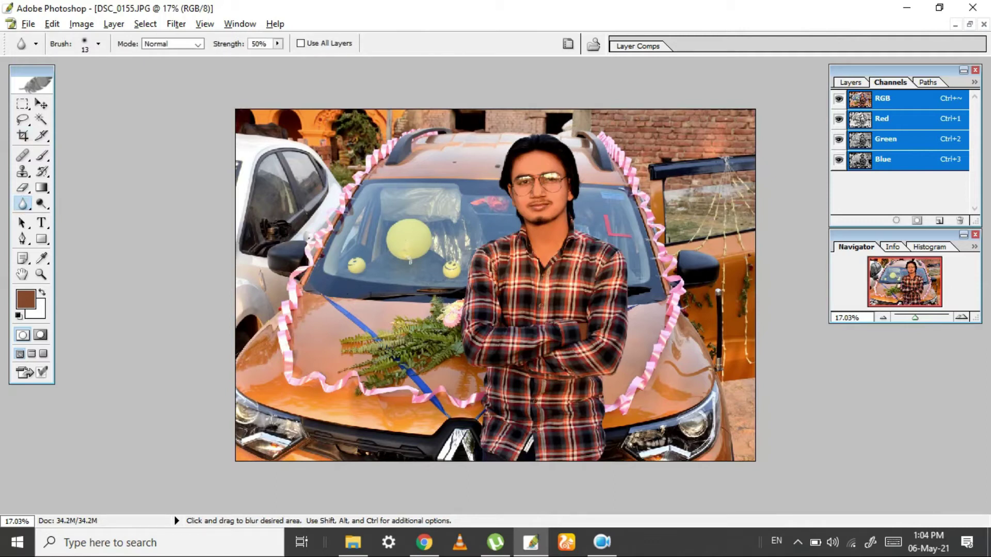
key("bracketright")
key("bracketright")
key("bracketright")
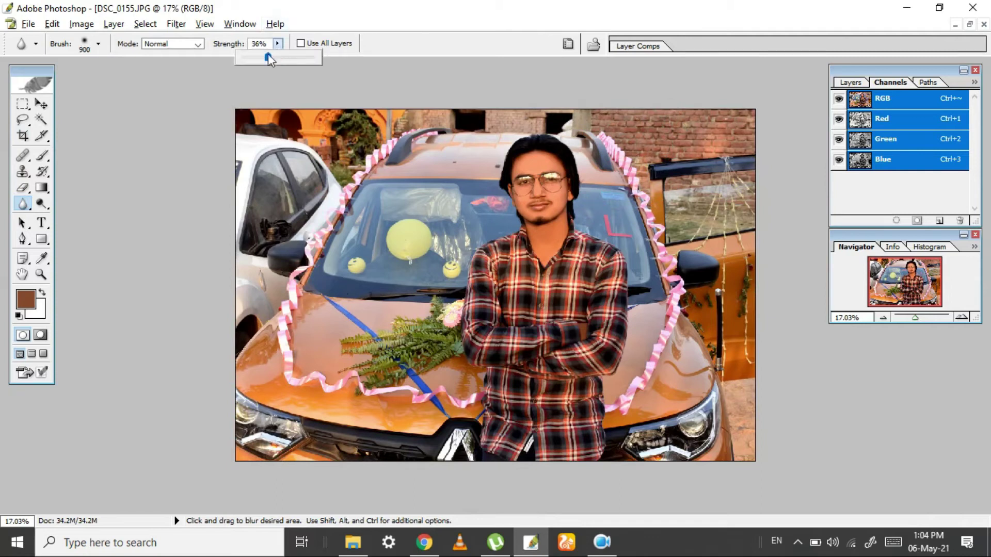
key("bracketleft")
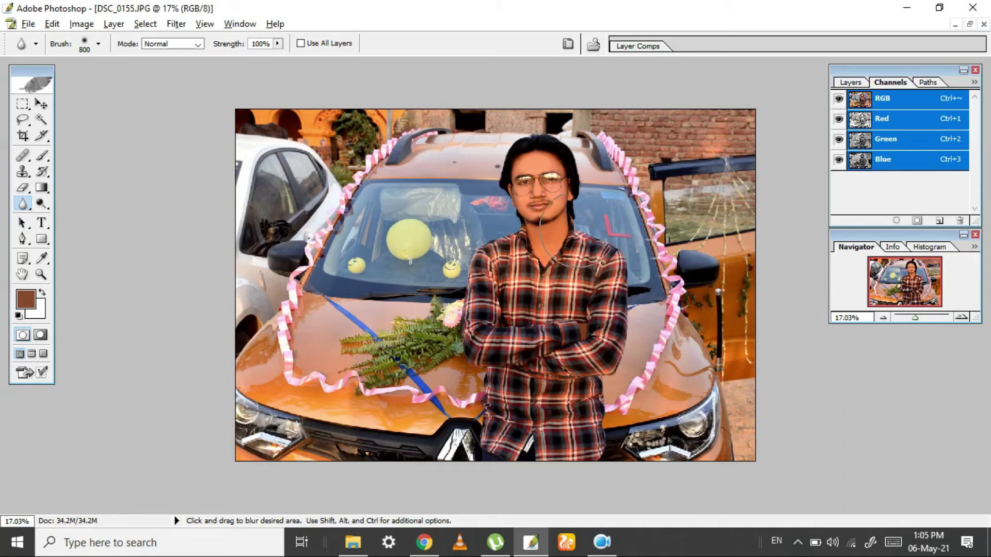
Zoom in on the face and set up Clone Stamp at 74% opacity, sourced from chin skin
scroll(589, 193, "up", 2)
scroll(635, 309, "up", 2)
scroll(453, 248, "up", 1)
scroll(289, 209, "up", 1)
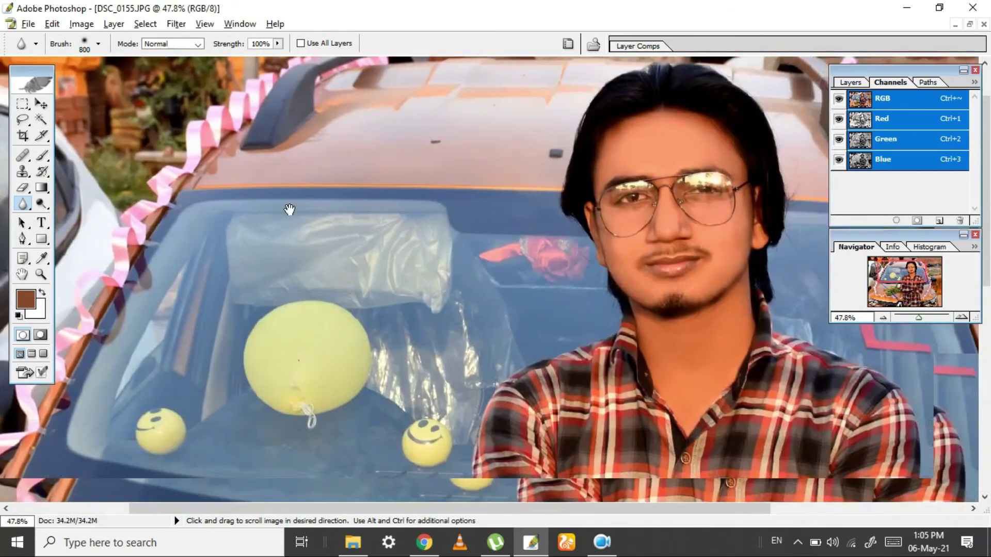
scroll(289, 209, "up", 1)
scroll(571, 332, "up", 1)
scroll(358, 237, "up", 1)
scroll(469, 310, "up", 1)
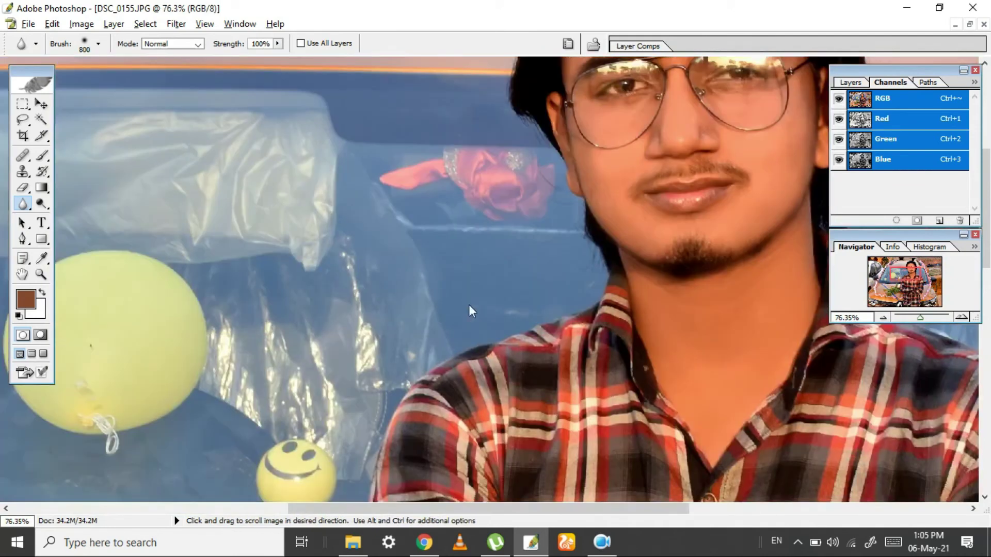
scroll(469, 311, "down", 2)
scroll(669, 366, "up", 1)
left_click_drag(669, 365, 228, 210)
scroll(166, 240, "up", 1)
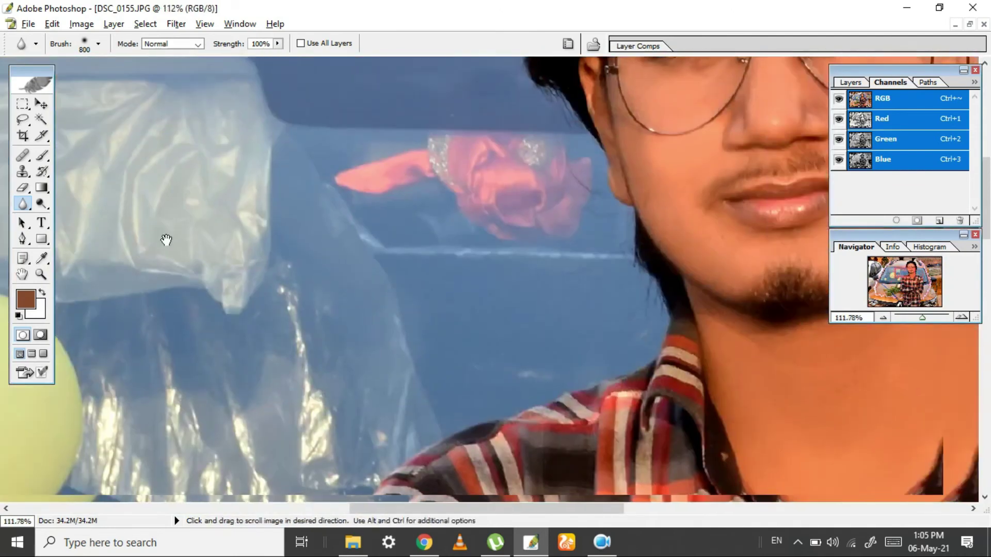
key("s")
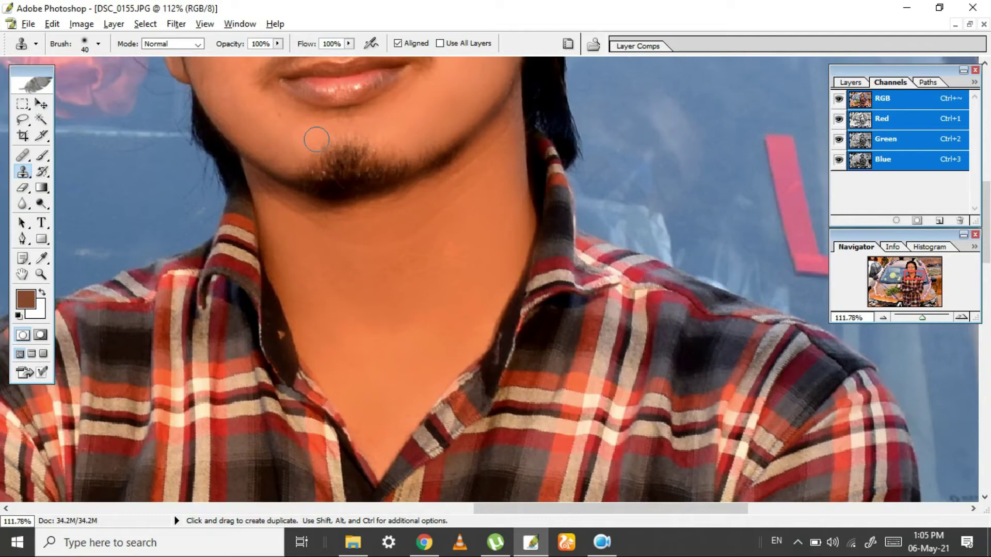
left_click(310, 142, "alt")
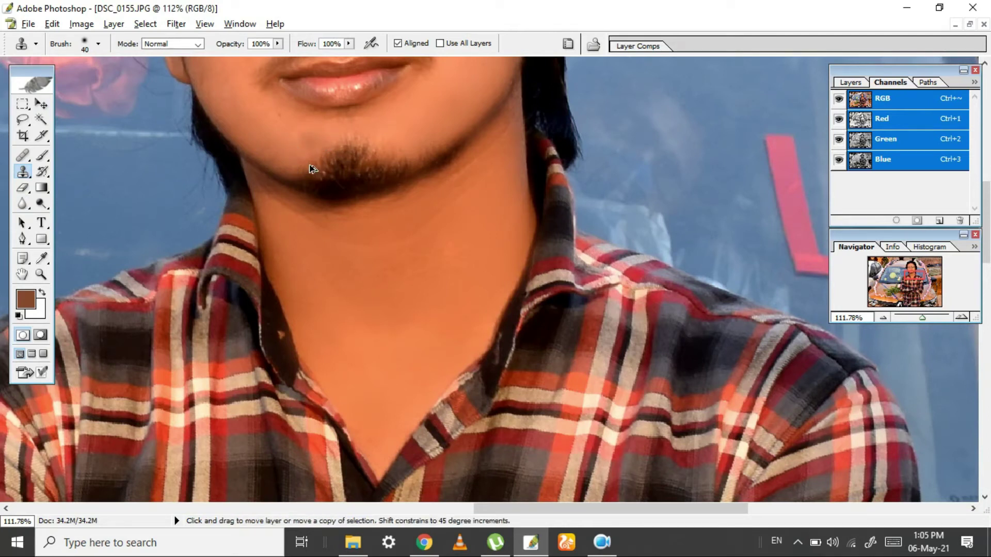
left_click(278, 44)
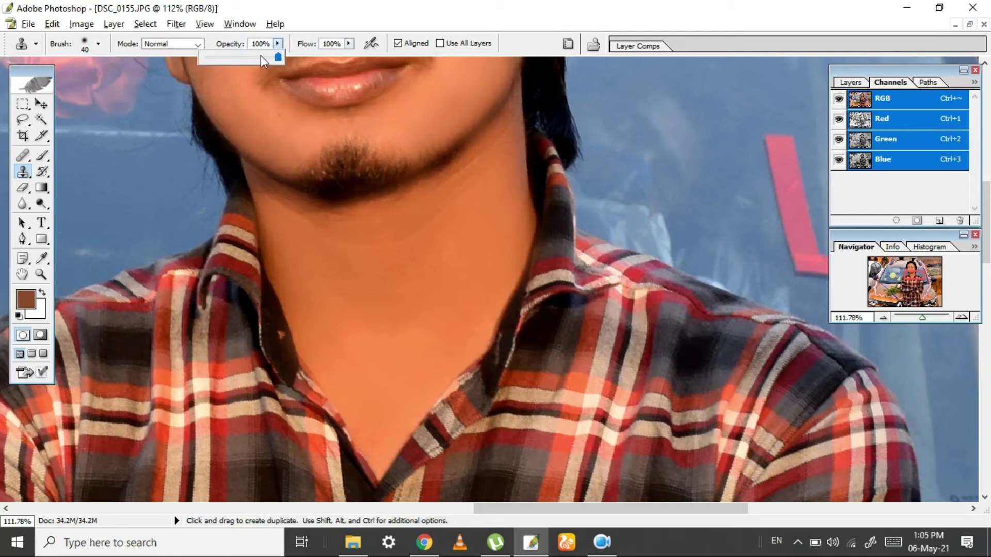
left_click(378, 238, "alt")
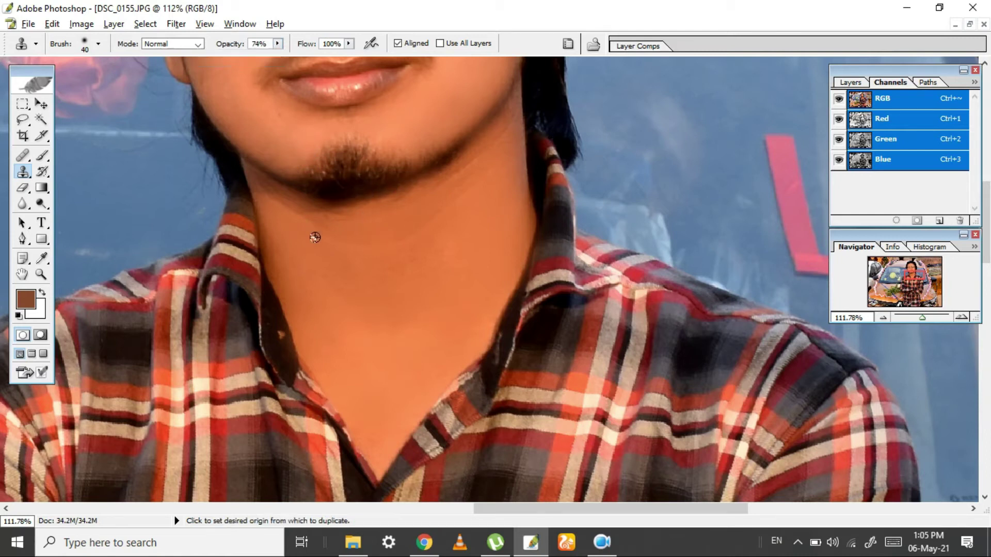
Clone clean neck skin over blemishes along the lower beard edge and below the chin
left_click_drag(307, 205, 403, 197)
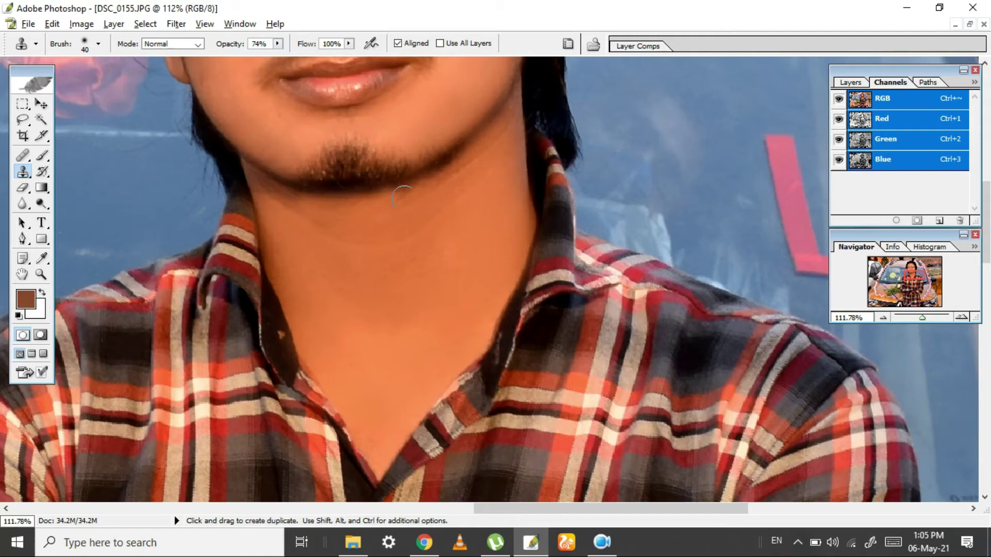
left_click(465, 192, "alt")
left_click(443, 199, "alt")
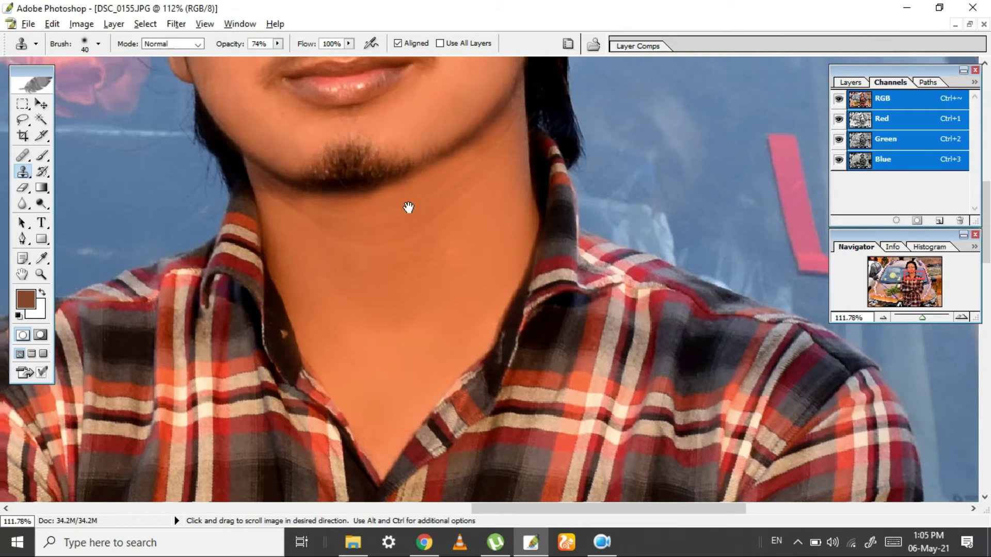
left_click_drag(407, 206, 435, 197)
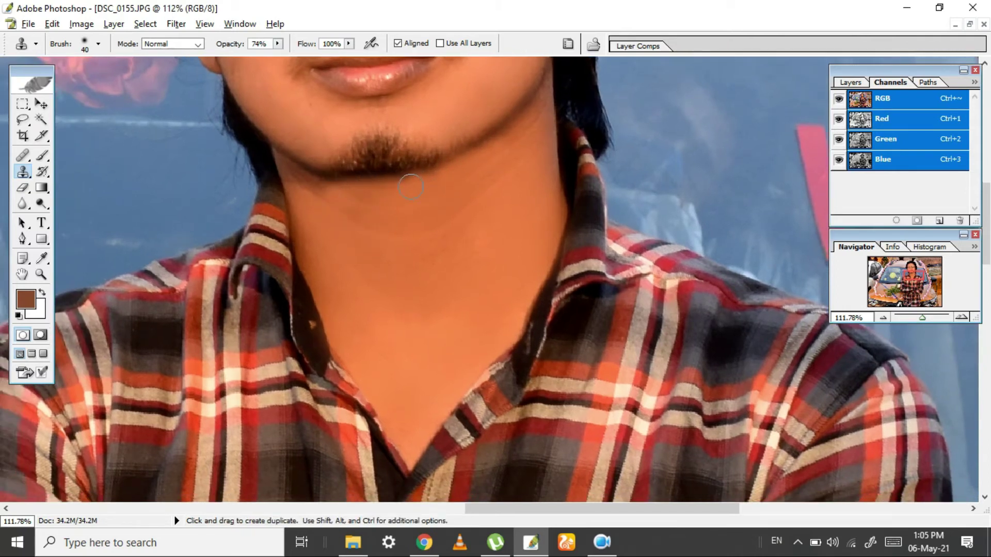
left_click(330, 208, "alt")
left_click_drag(312, 206, 349, 207)
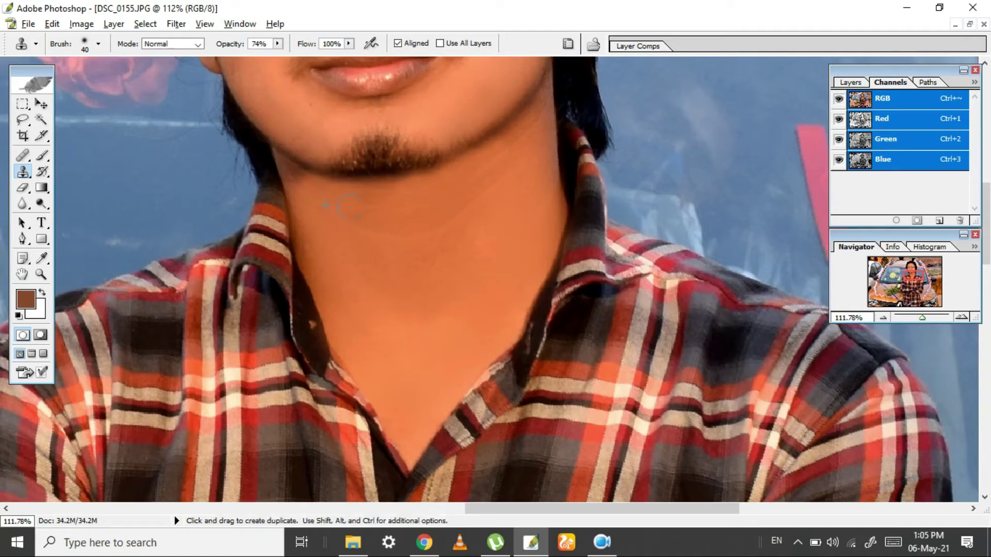
left_click(309, 204, "alt")
left_click(328, 152, "alt")
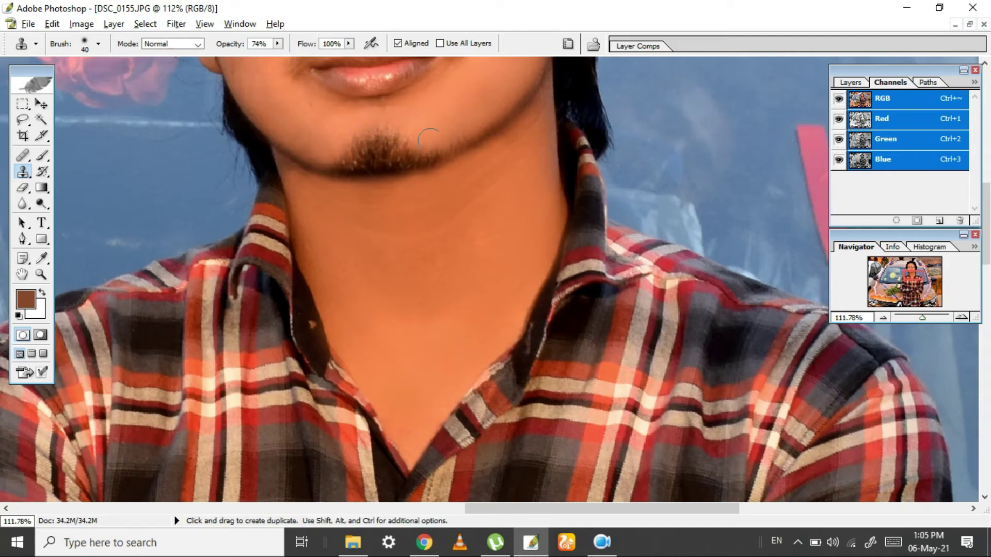
Zoom out, then re-zoom and centre the enlarged view on the face for inspection
scroll(467, 166, "up", 1)
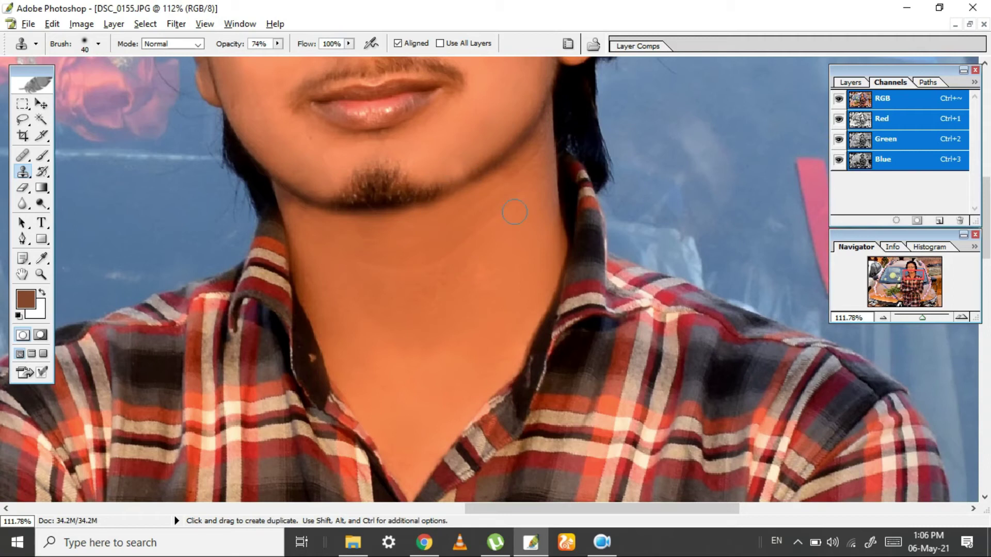
left_click(477, 190, "alt")
scroll(476, 190, "down", 3)
scroll(456, 172, "up", 1)
scroll(571, 221, "up", 1)
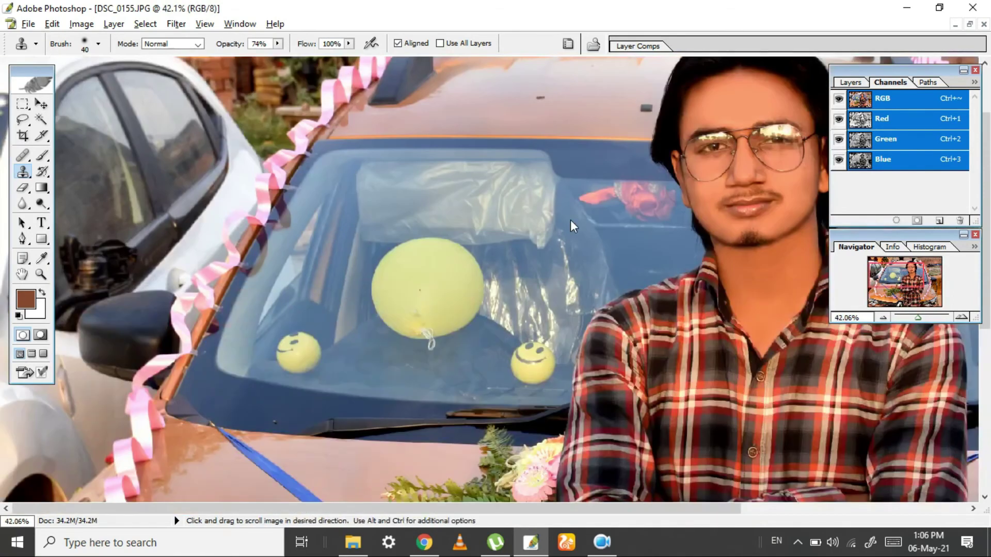
left_click_drag(570, 221, 272, 240)
scroll(535, 186, "up", 1)
left_click_drag(535, 185, 331, 194)
scroll(489, 265, "up", 1)
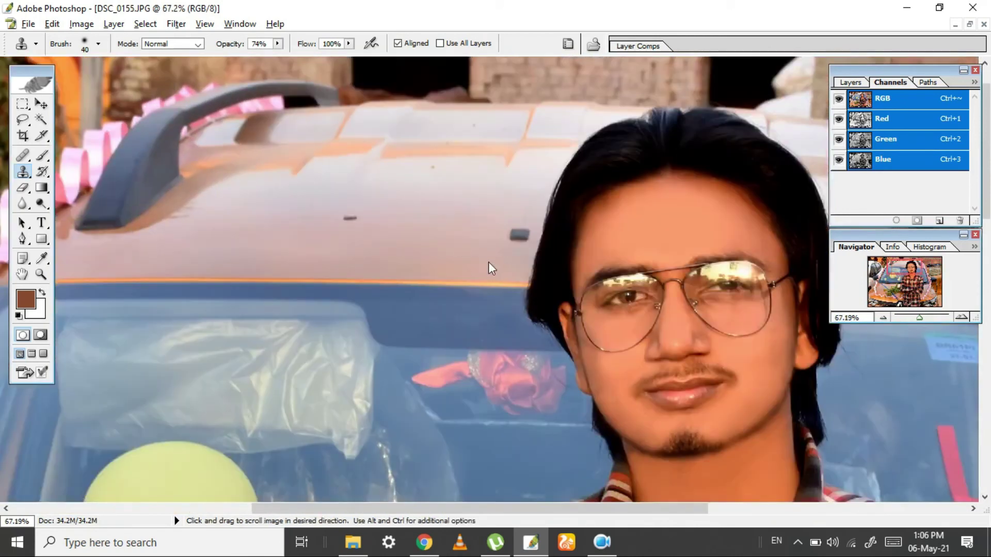
left_click_drag(489, 266, 327, 231)
scroll(447, 216, "up", 1)
left_click_drag(447, 216, 354, 270)
scroll(401, 249, "up", 1)
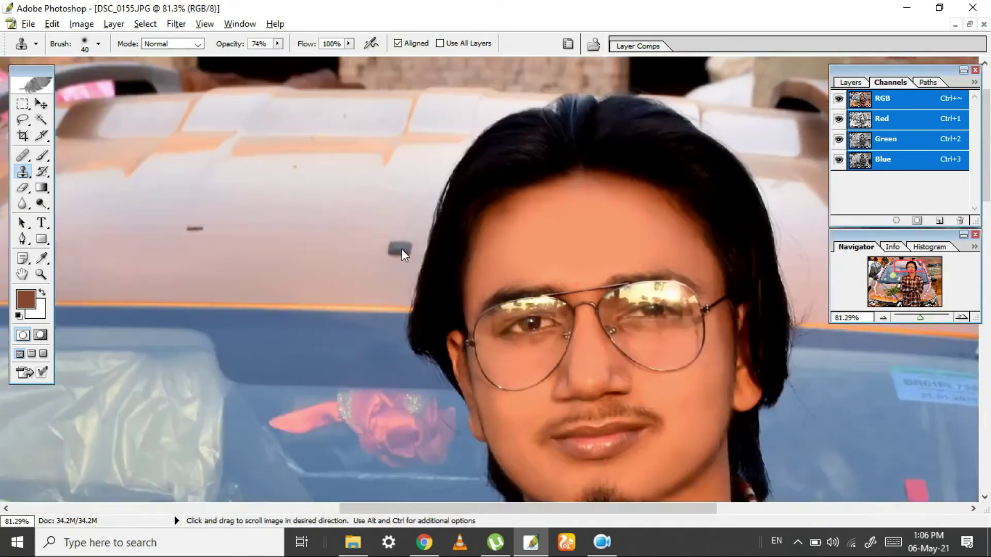
left_click_drag(402, 249, 253, 260)
Switch to the Burn Tool at brush size 90, pan over the hair, then zoom out
left_click(41, 187)
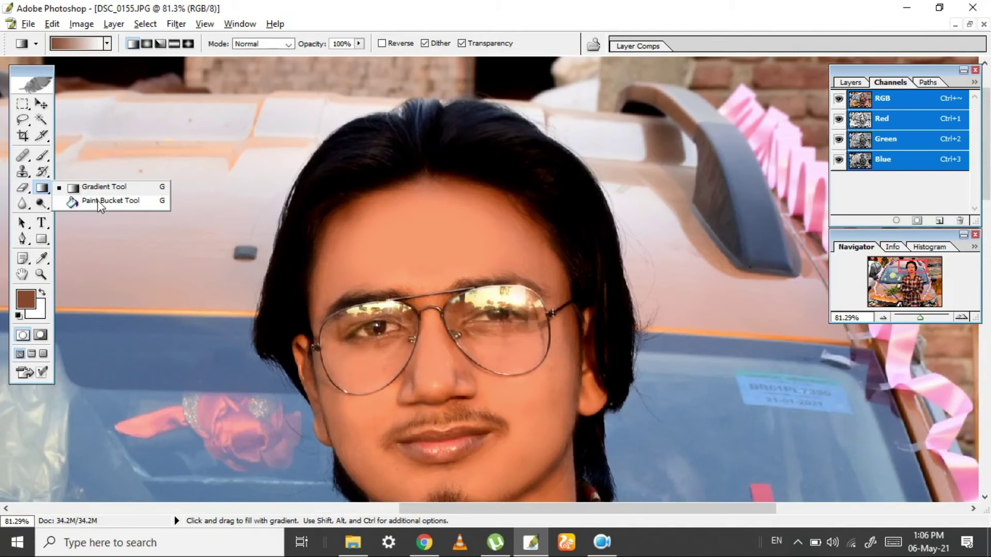
left_click(42, 204)
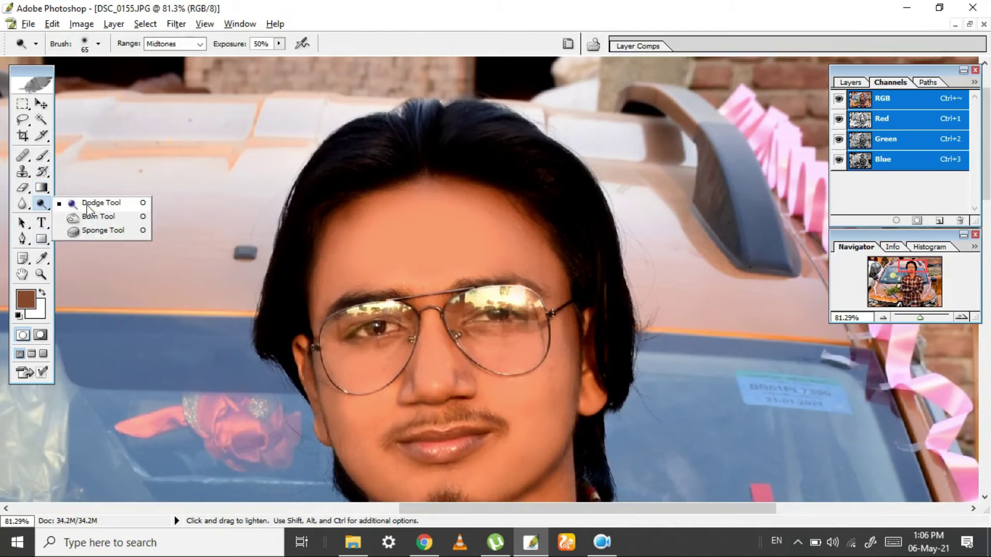
left_click(88, 213)
key("bracketright")
key("bracketright")
key("bracketright")
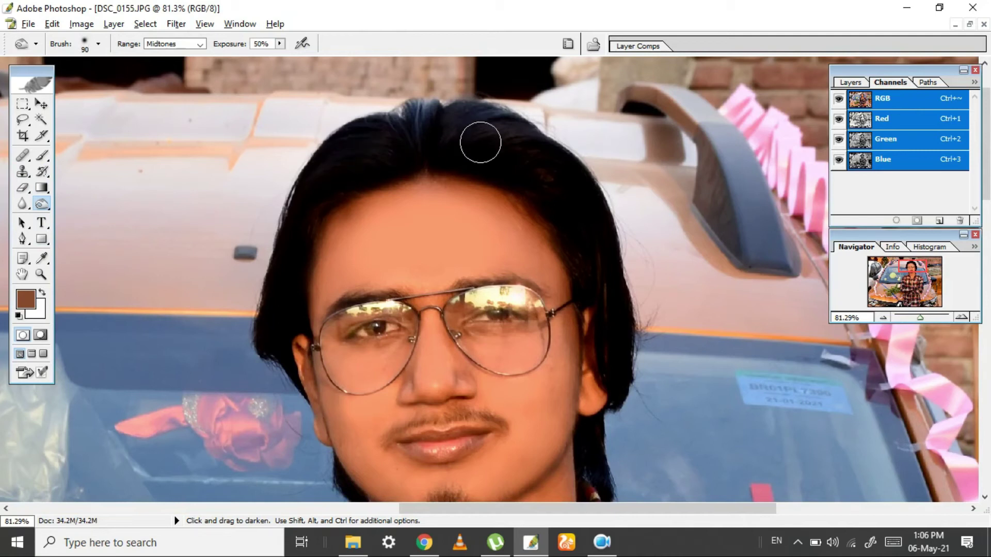
left_click_drag(425, 122, 414, 68)
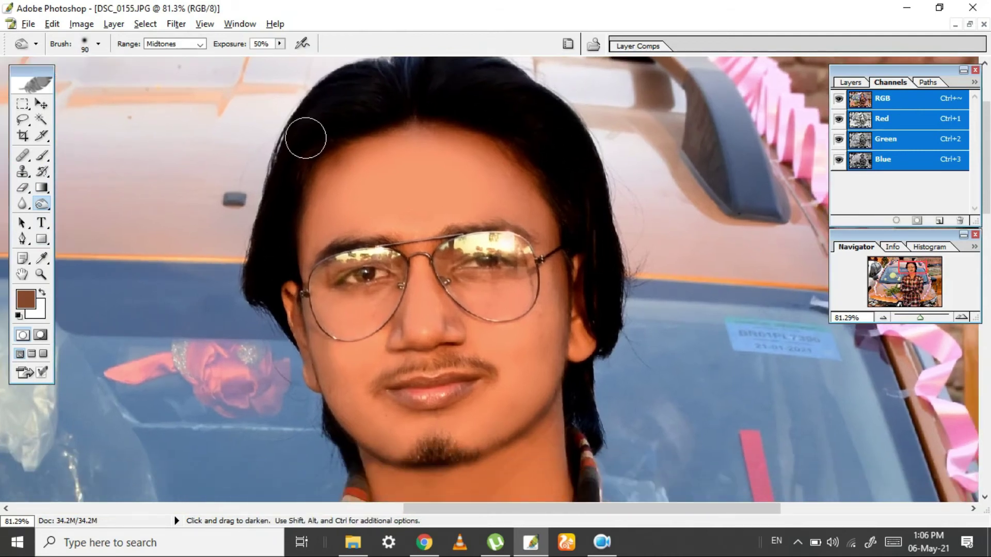
left_click_drag(470, 99, 447, 202)
scroll(447, 202, "down", 2)
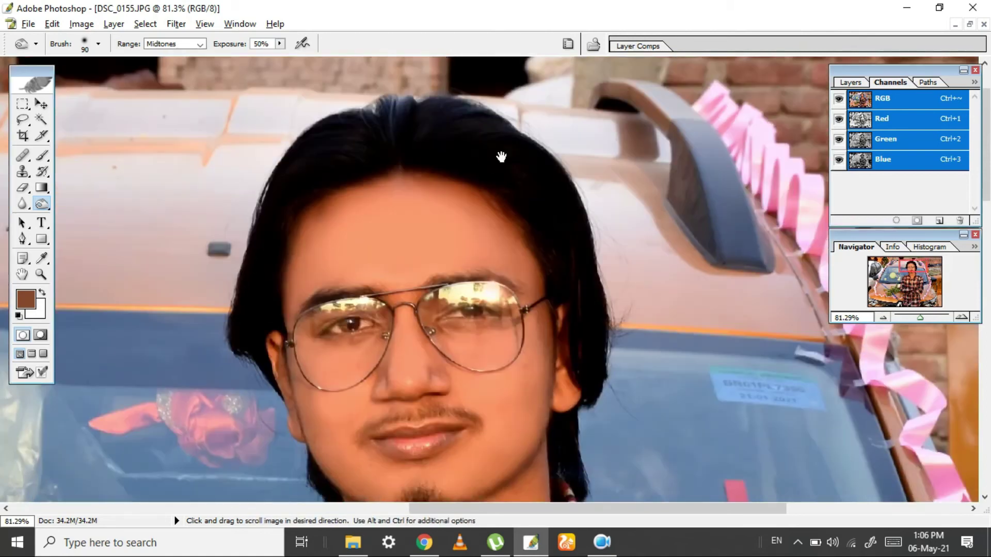
scroll(582, 309, "down", 3)
scroll(571, 324, "down", 2)
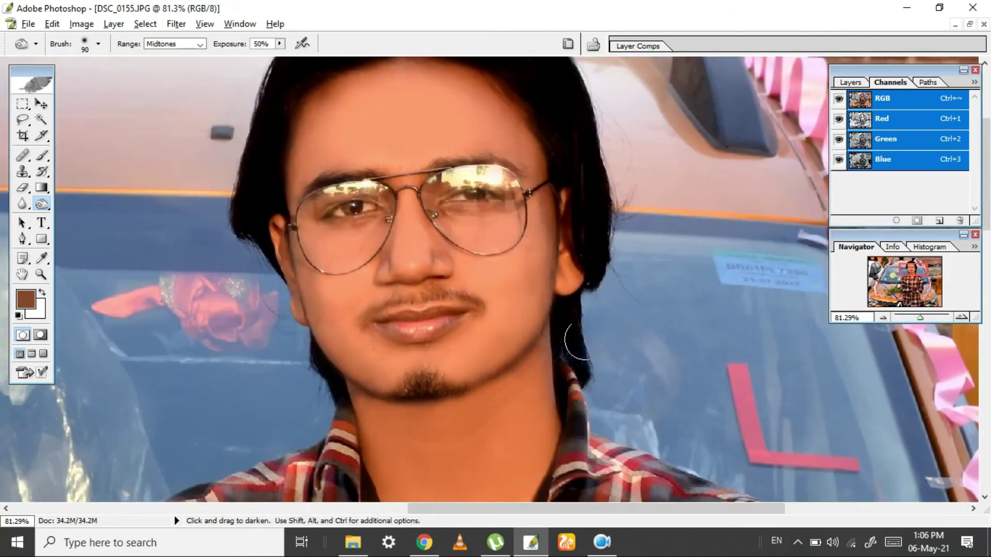
left_click(434, 185, "alt")
Zoom in on the windshield and centre the view on the man's mouth
left_click(434, 185, "alt")
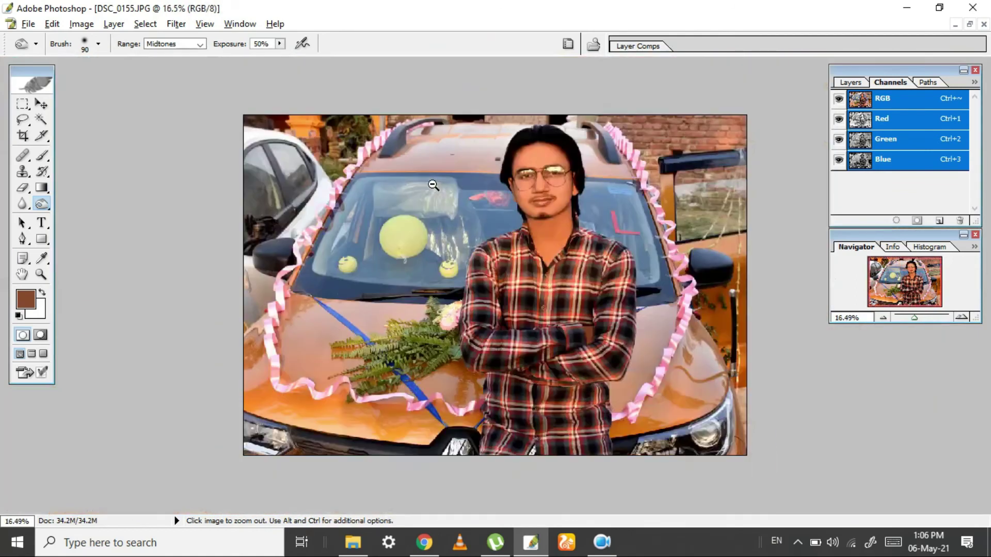
scroll(433, 185, "up", 1)
scroll(434, 185, "up", 1)
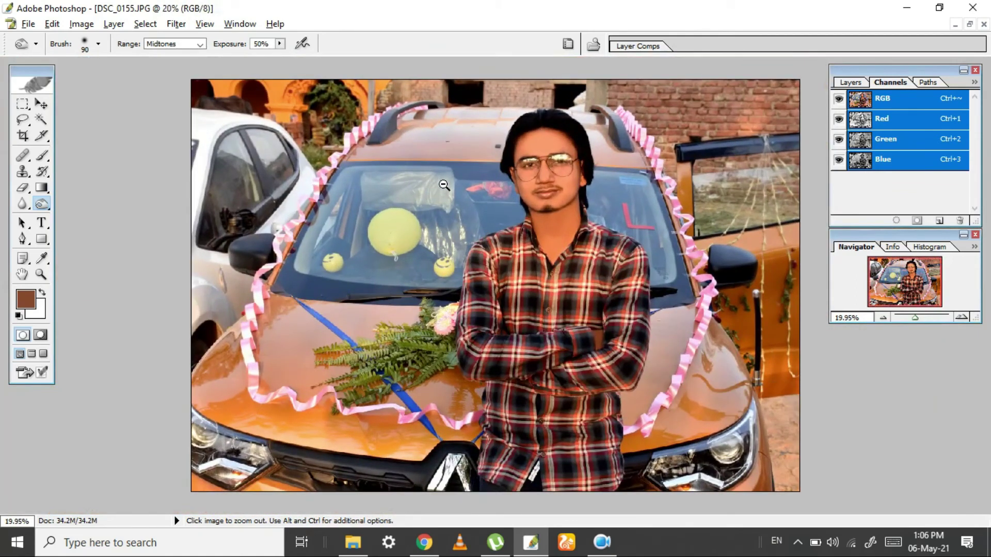
scroll(548, 198, "up", 1)
scroll(516, 233, "up", 1)
scroll(438, 310, "up", 1)
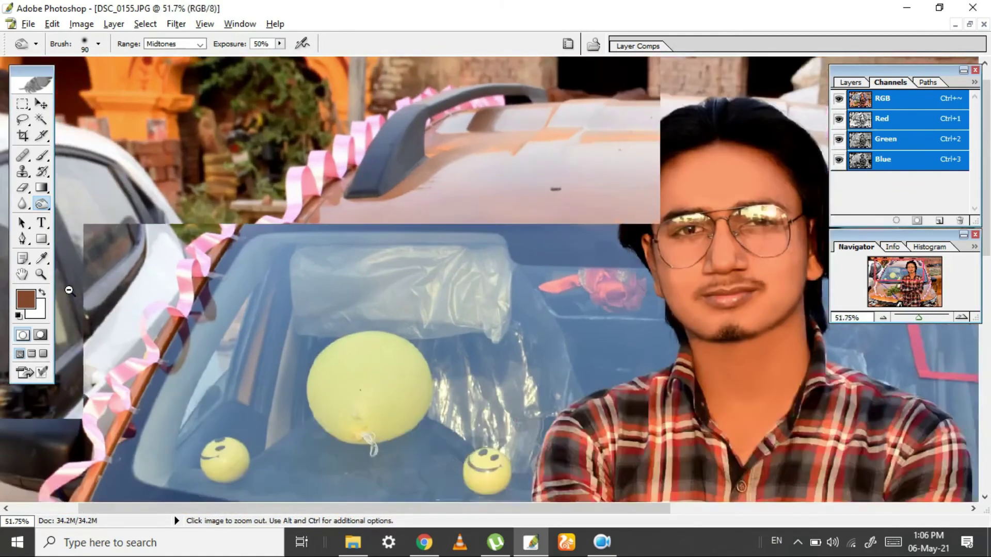
left_click_drag(420, 351, 405, 351)
scroll(404, 351, "up", 1)
scroll(292, 139, "up", 1)
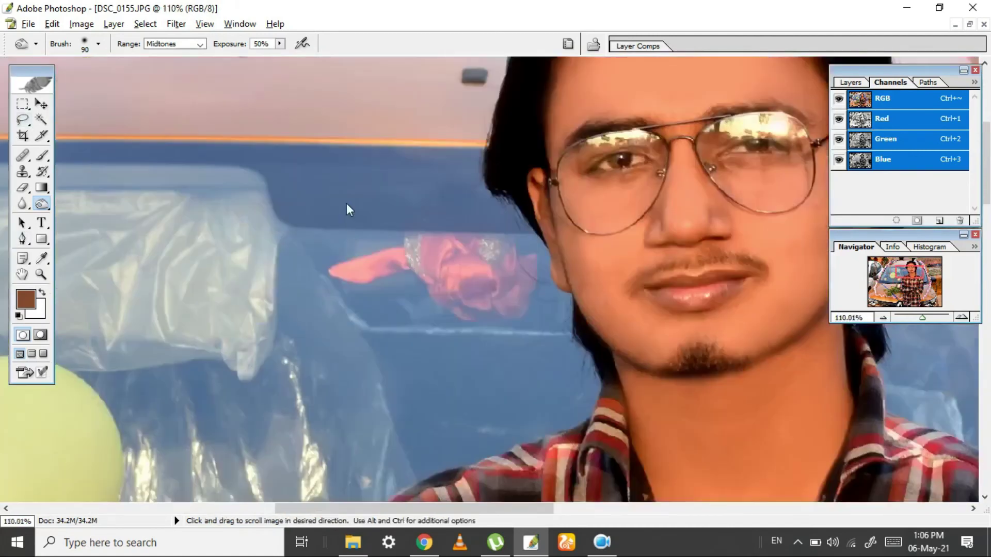
scroll(347, 210, "up", 1)
left_click_drag(348, 236, 136, 210)
Sample nearby skin and brush it at 39% flow over the moustache edge
key("b")
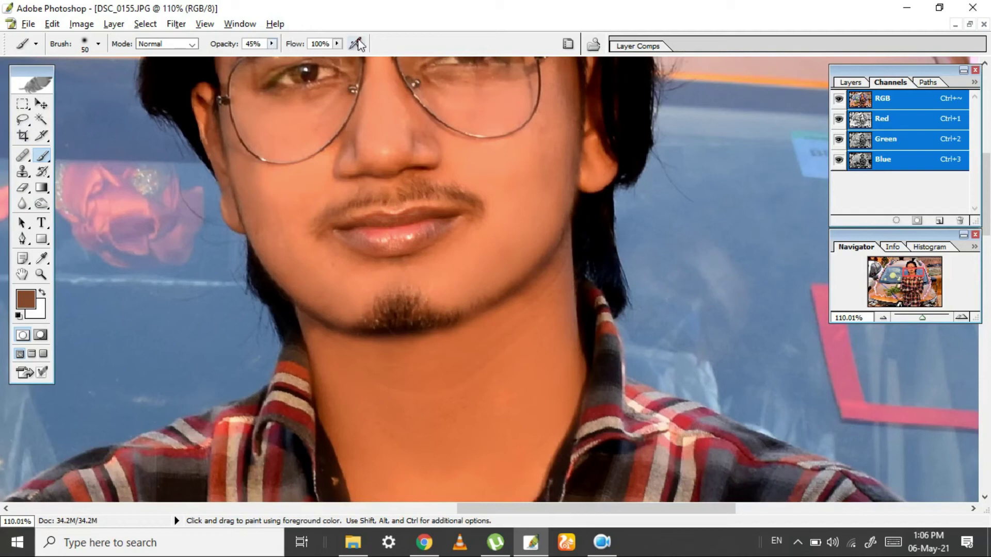
left_click(338, 44)
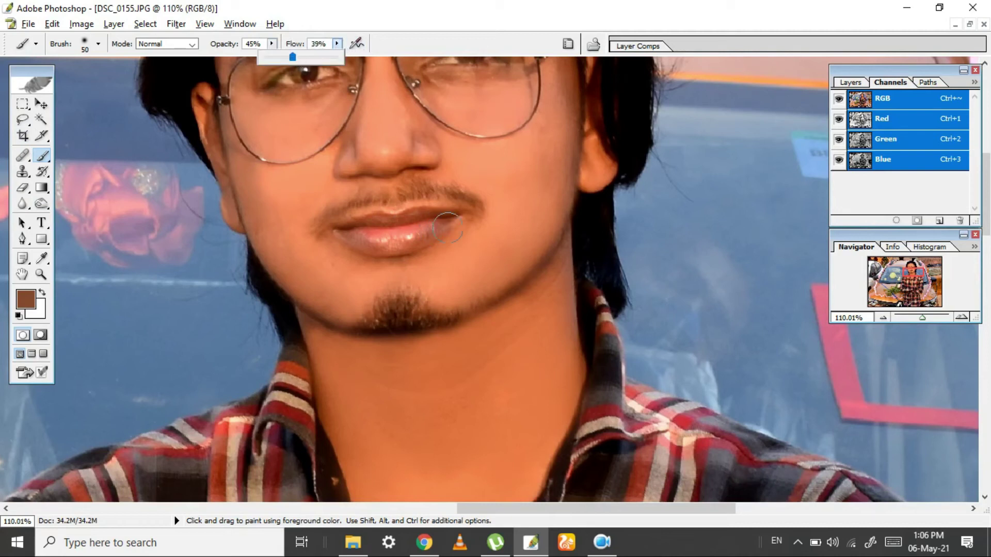
left_click(464, 187, "alt")
mouse_move(464, 194)
left_mouse_down()
mouse_move(469, 204)
mouse_move(392, 196)
mouse_move(312, 232)
left_mouse_up()
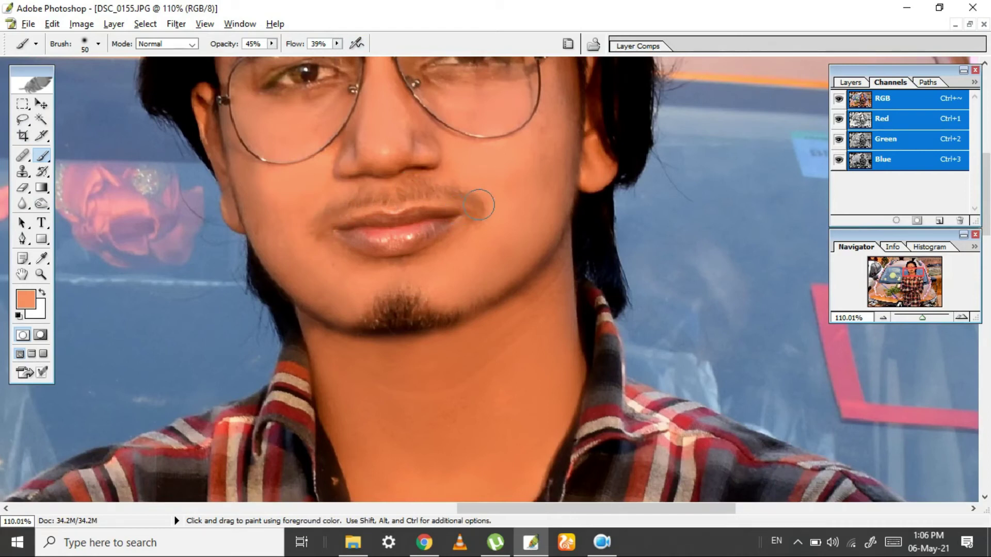
left_click(427, 243, "ctrl+alt")
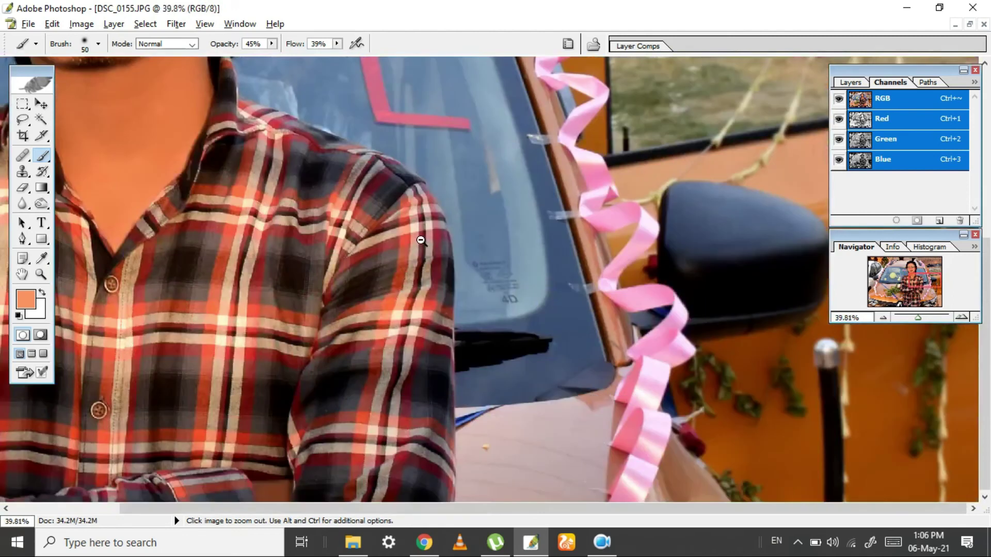
Zoom the view back out to fit the whole photo
left_click(421, 242, "ctrl+alt")
left_click(421, 241, "ctrl")
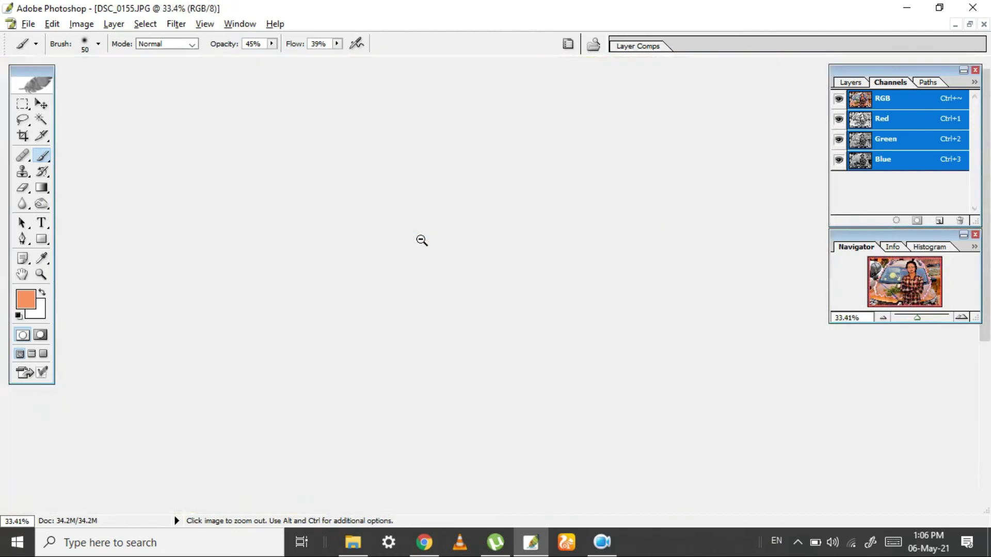
left_click(419, 236, "ctrl")
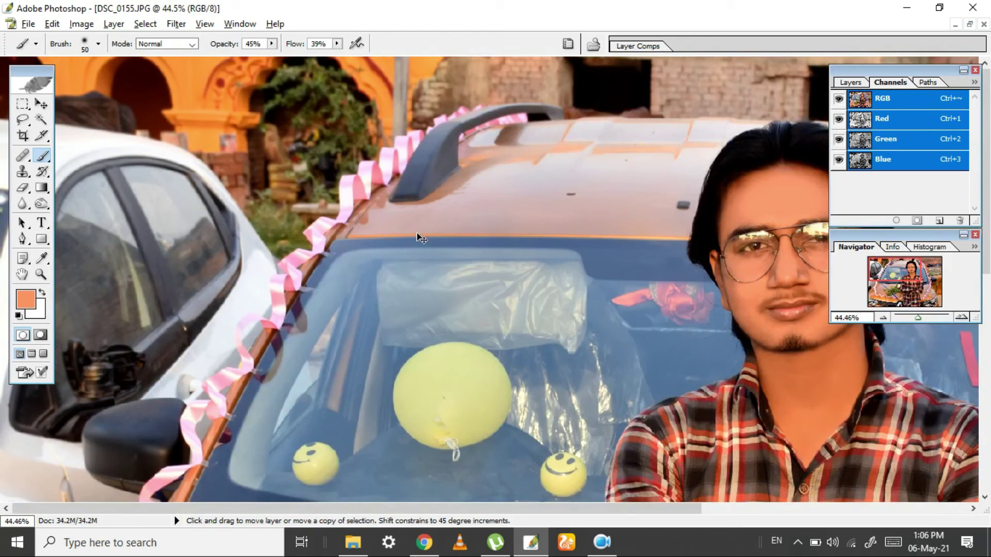
left_click(548, 238, "ctrl+alt")
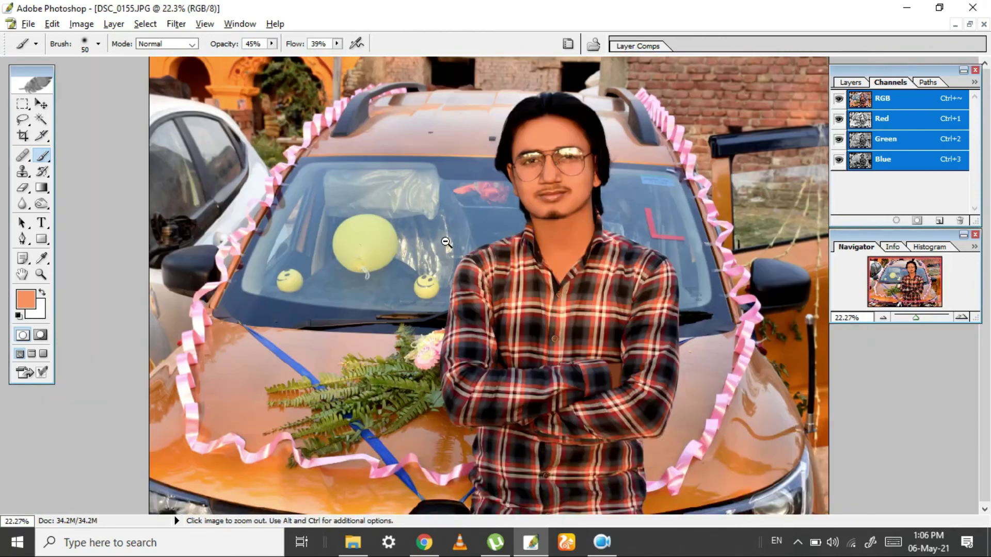
left_click(446, 242, "ctrl+alt")
scroll(446, 242, "up", 2)
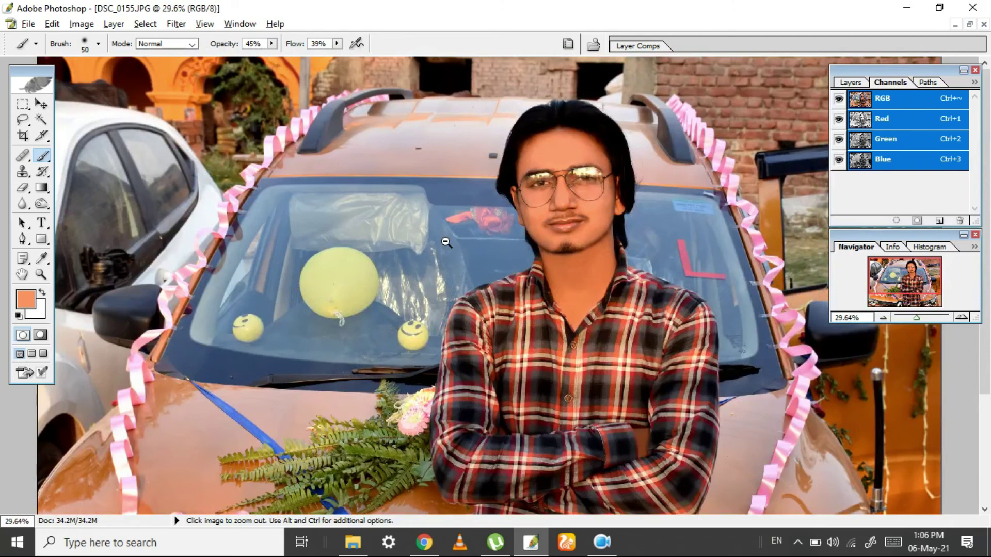
left_click(446, 242, "ctrl+alt")
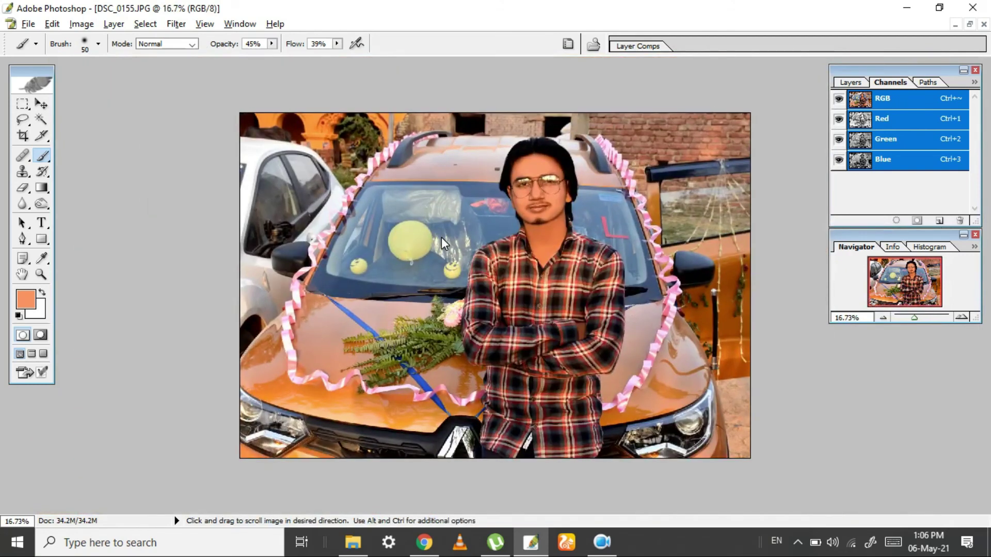
left_click(28, 24)
left_click(325, 206)
Apply a Color Balance with the midtone Cyan/Red slider at +7
left_click(41, 104)
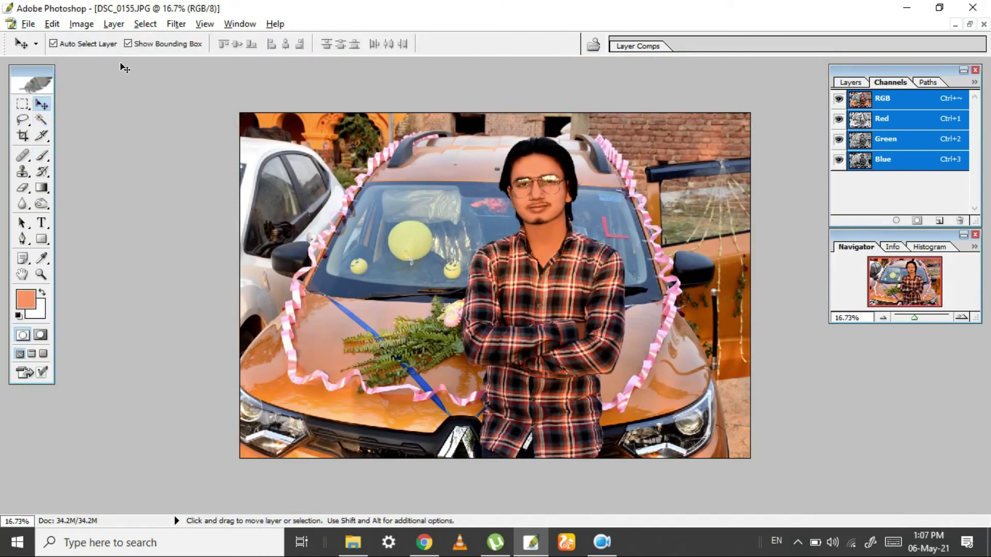
key("ctrl+b")
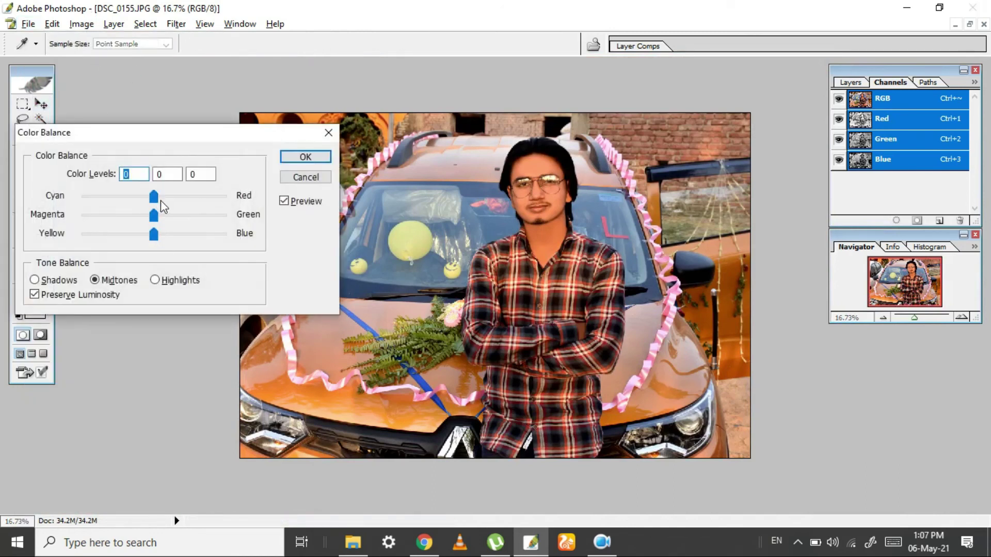
left_click_drag(165, 200, 158, 214)
left_click(304, 157)
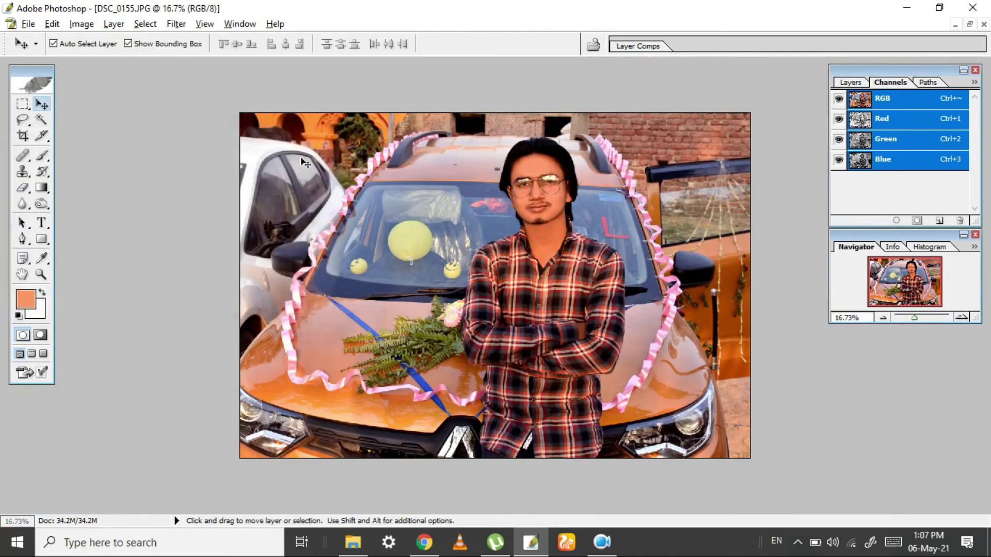
left_click(82, 25)
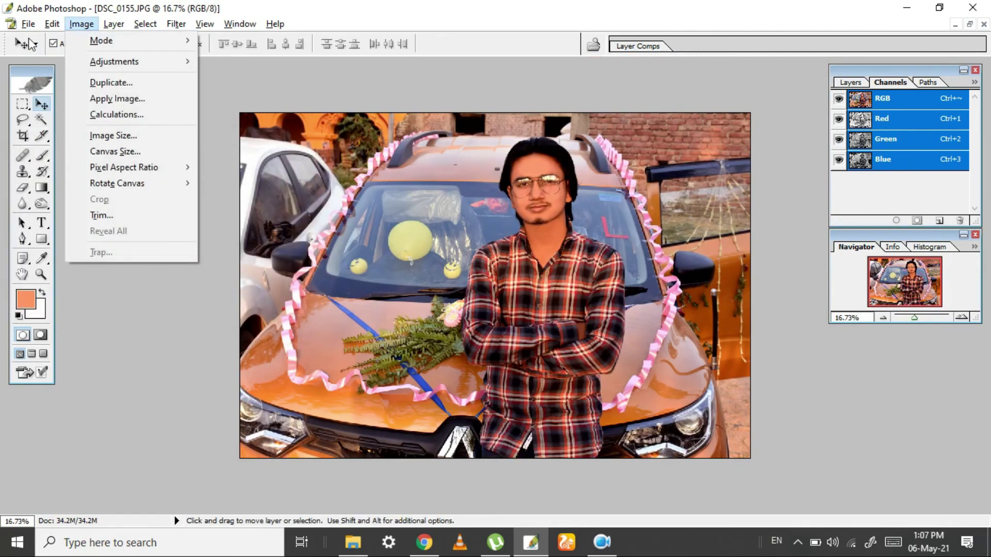
Save As a JPEG on the Desktop, bringing up JPEG Options at quality 12, Maximum
left_click(52, 24)
left_click(375, 219)
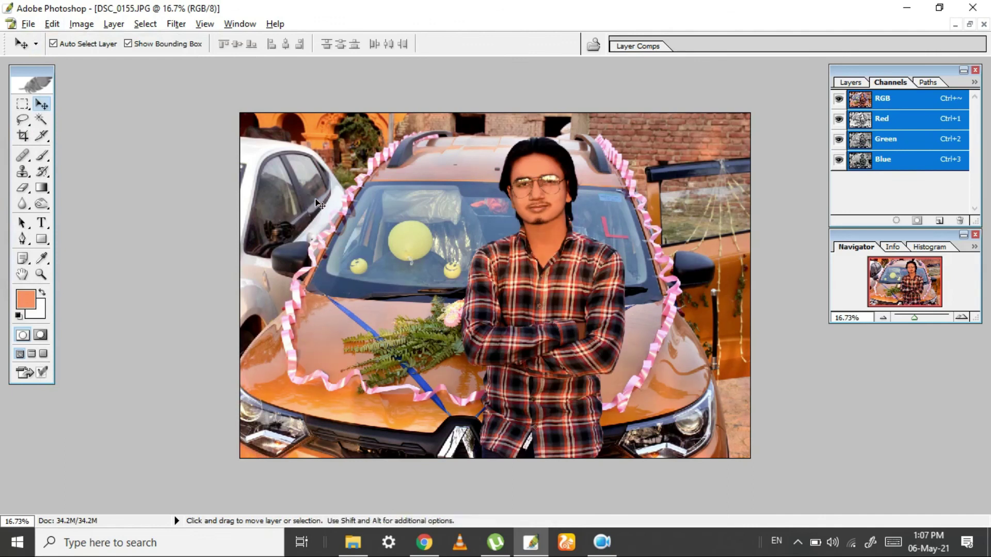
left_click(28, 24)
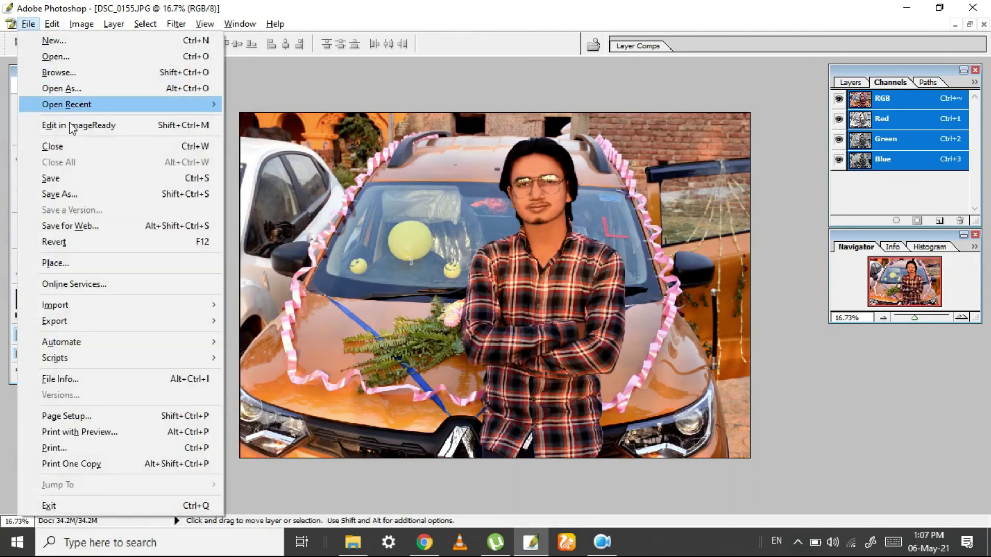
left_click(54, 194)
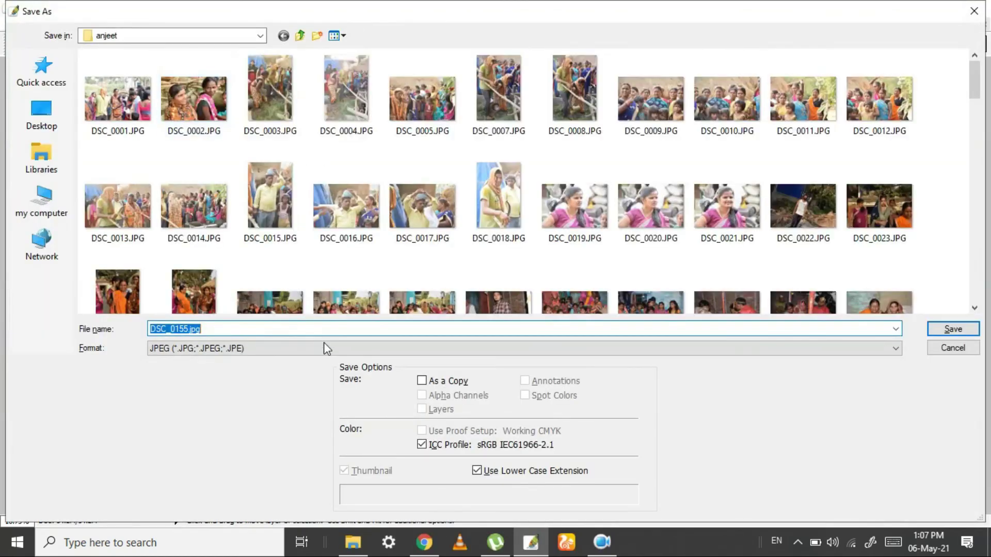
left_click(40, 115)
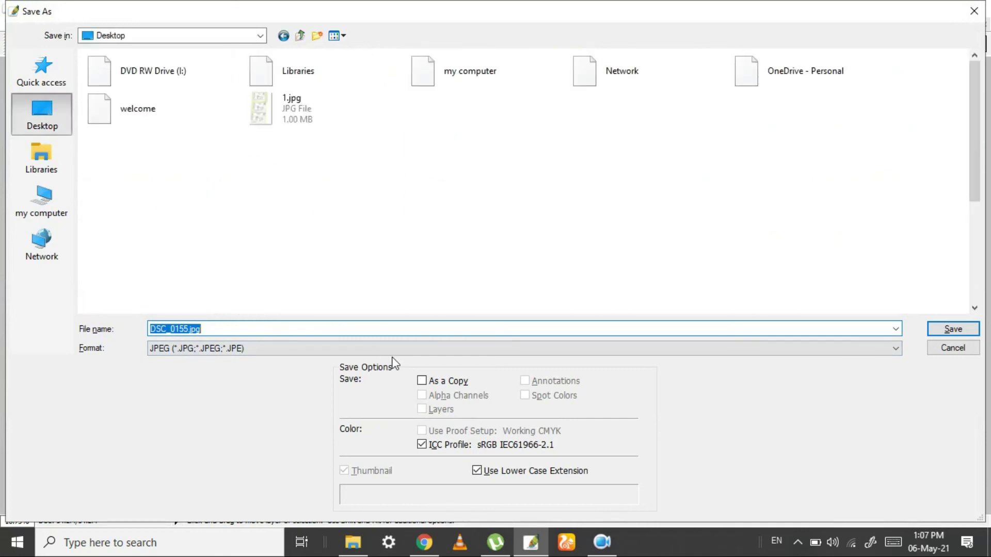
left_click(944, 331)
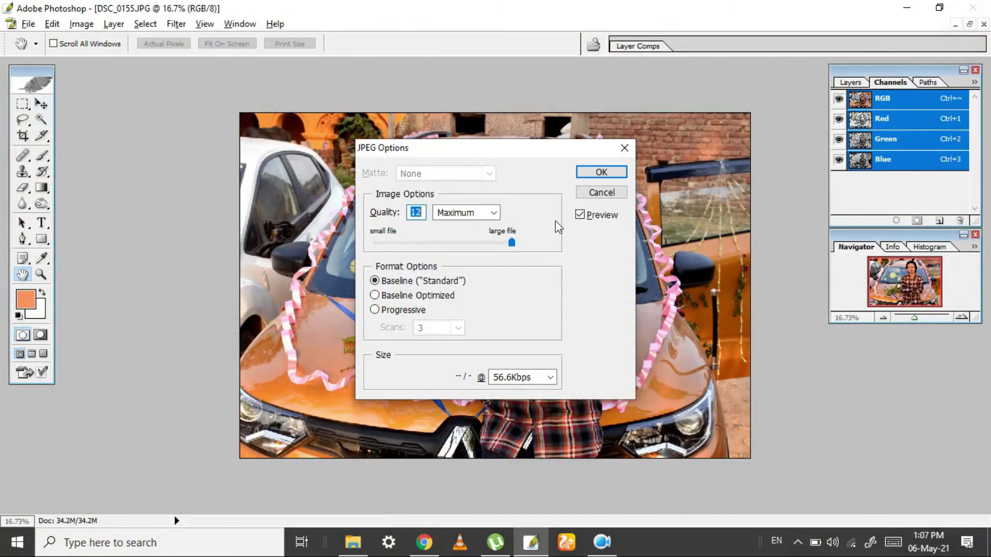